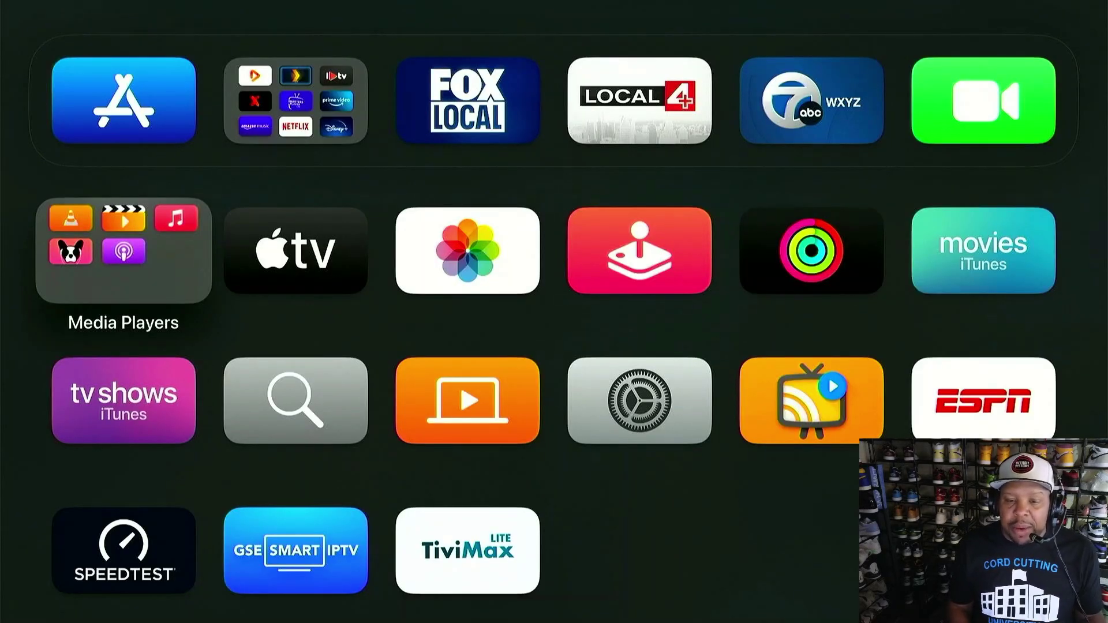
Step: Check the playback options, skip ahead, then close the video back to cached media
{"action": "key", "text": "Down"}
{"action": "key", "text": "Escape"}
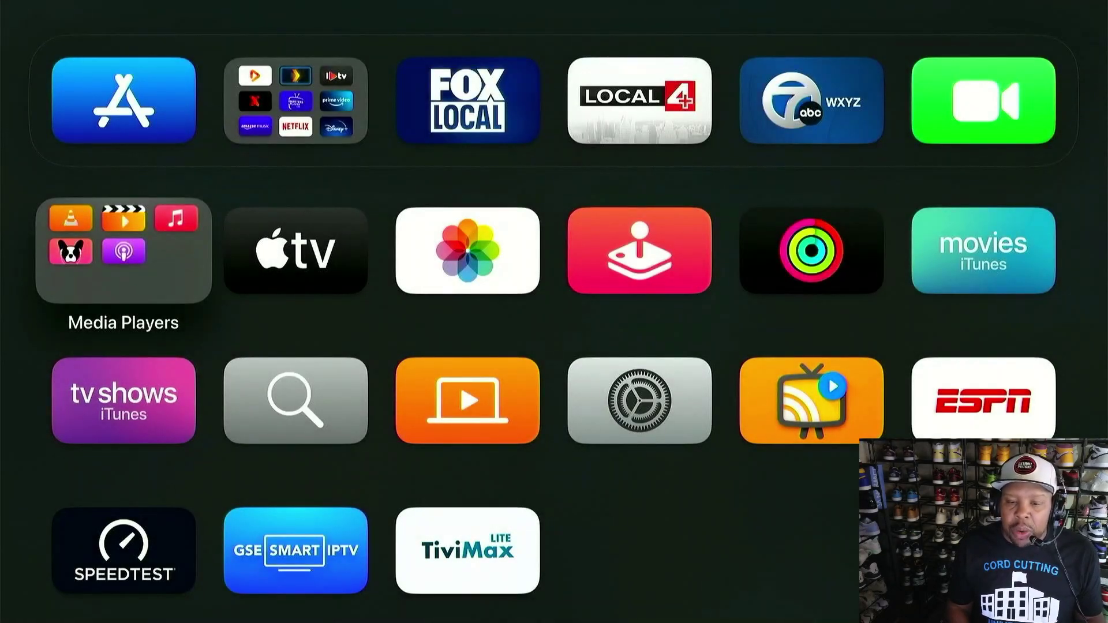
{"action": "key", "text": "Right"}
{"action": "key", "text": "Right"}
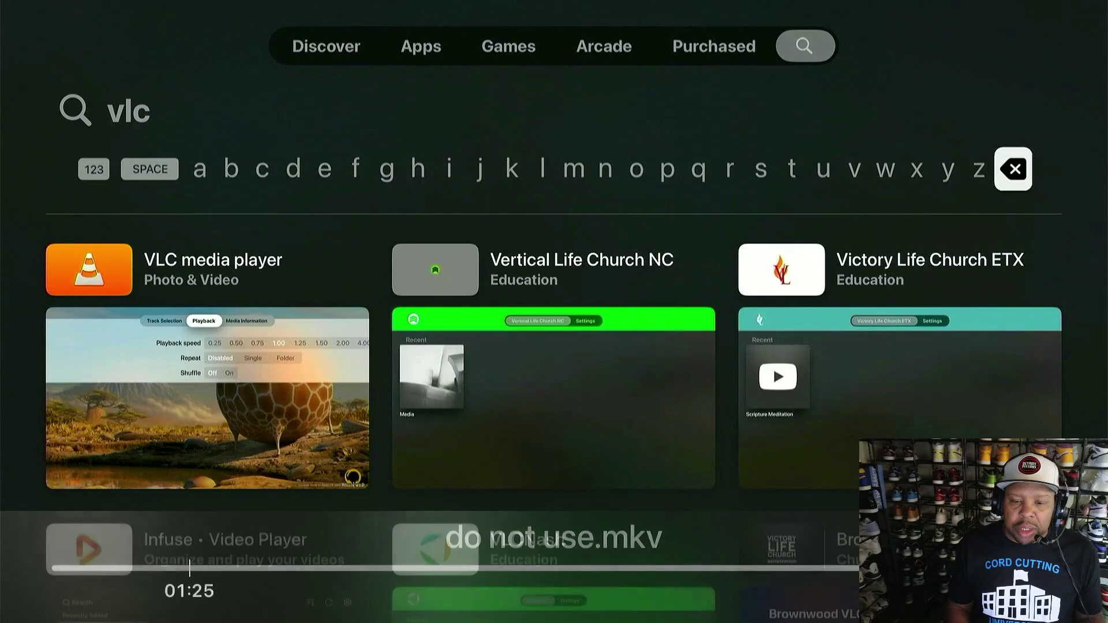
{"action": "key", "text": "Escape"}
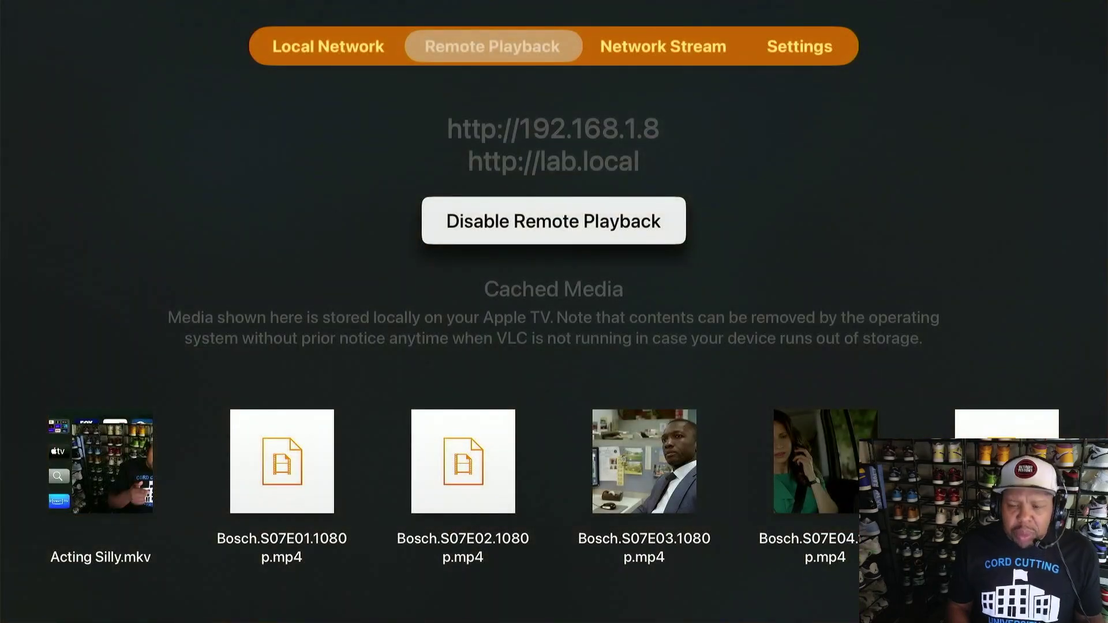
Step: Return to the Apple TV home screen and relaunch VLC from the Media Players folder
{"action": "key", "text": "Escape"}
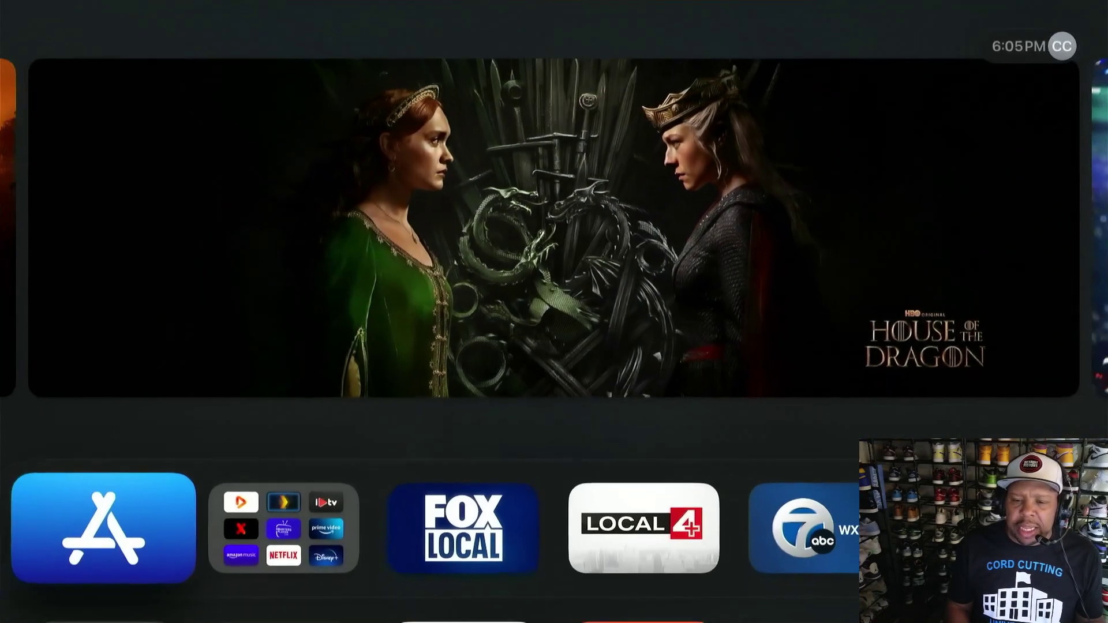
{"action": "key", "text": "Down"}
{"action": "key", "text": "Return"}
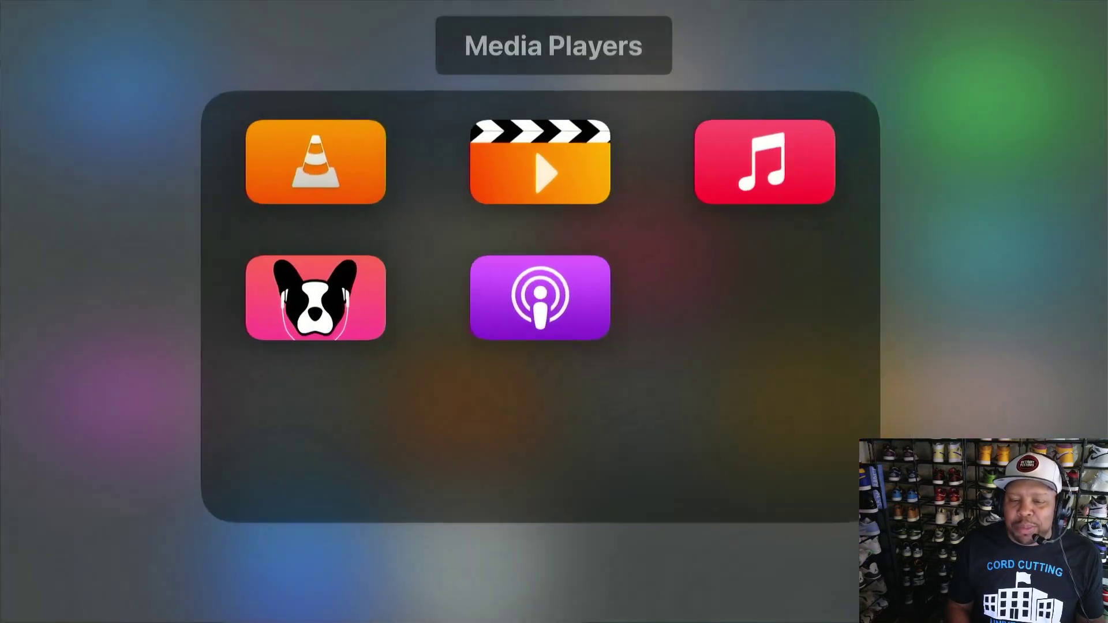
{"action": "key", "text": "Return"}
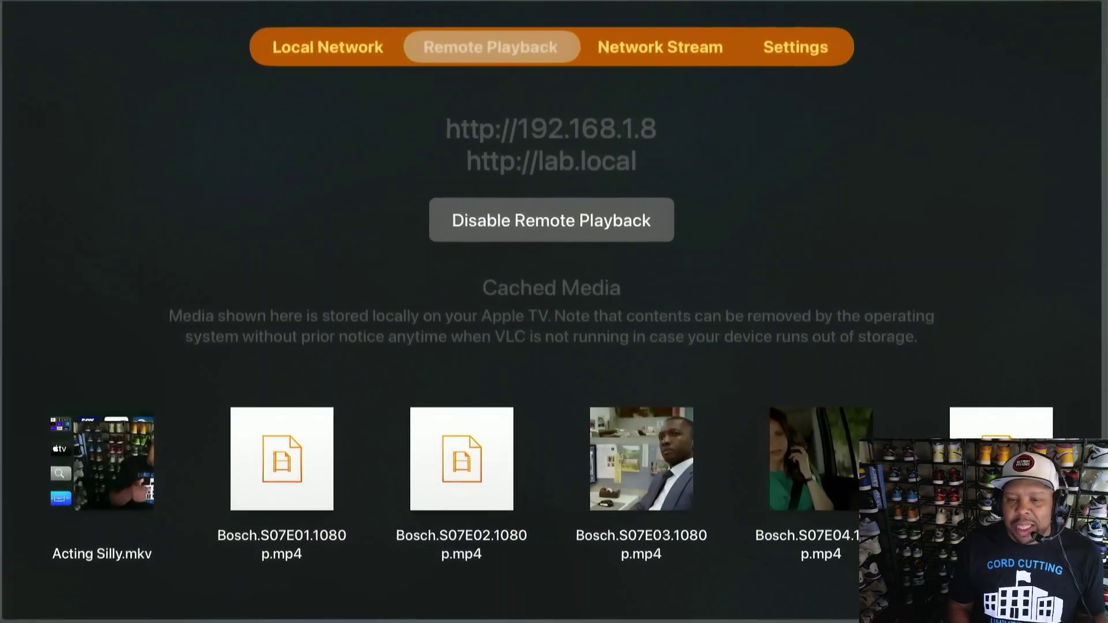
Step: Browse the cached Bosch episodes, then play Acting Silly.mkv
{"action": "key", "text": "Down"}
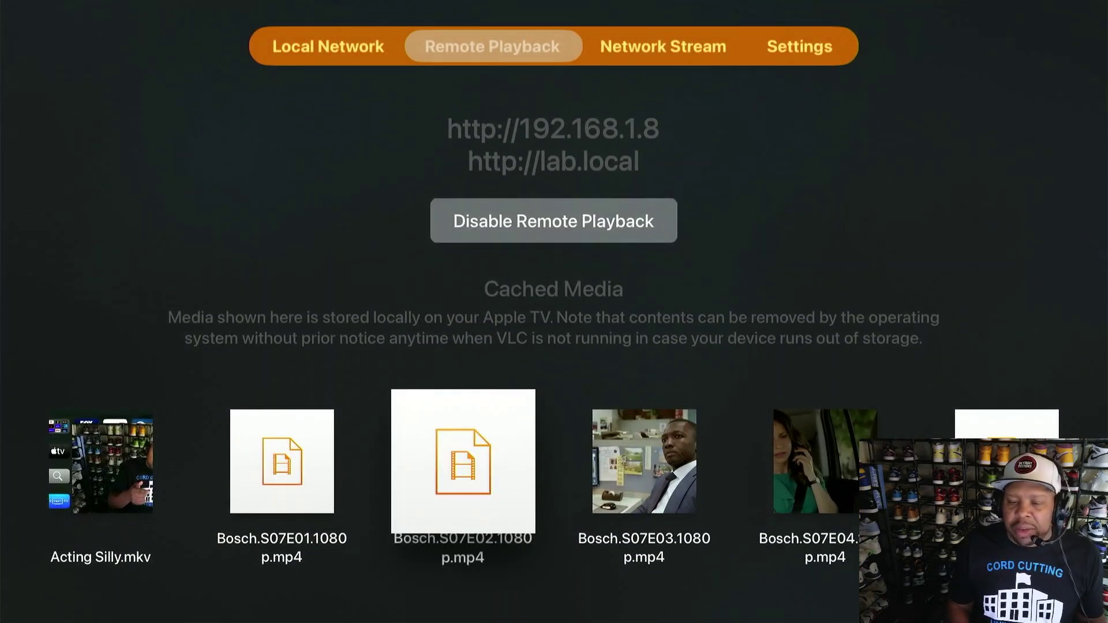
{"action": "key", "text": "Left"}
{"action": "key", "text": "Left"}
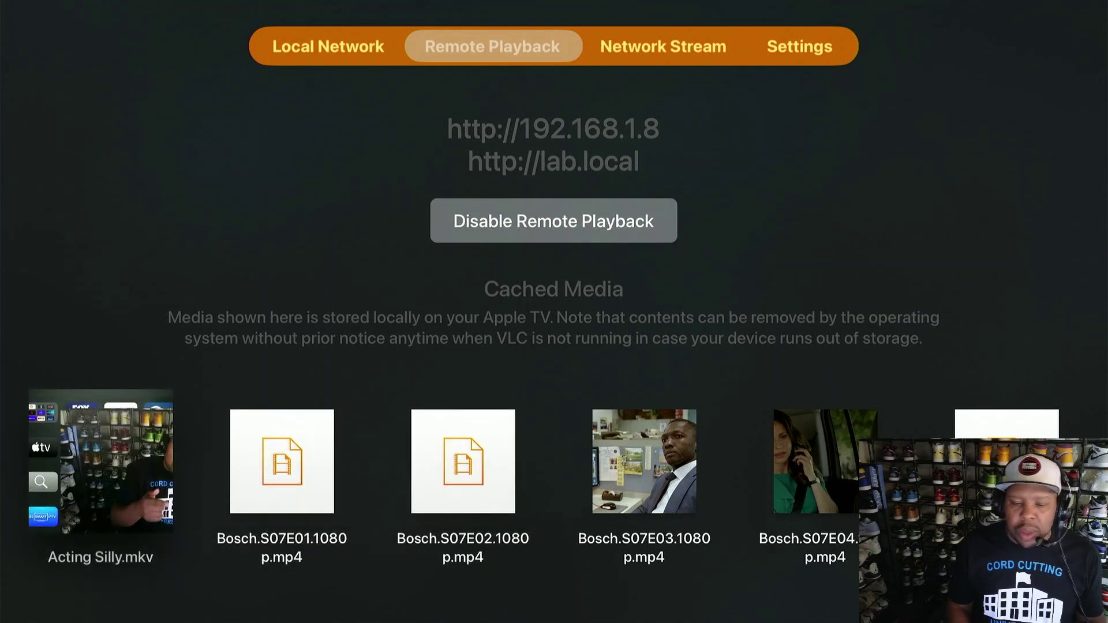
{"action": "key", "text": "Right"}
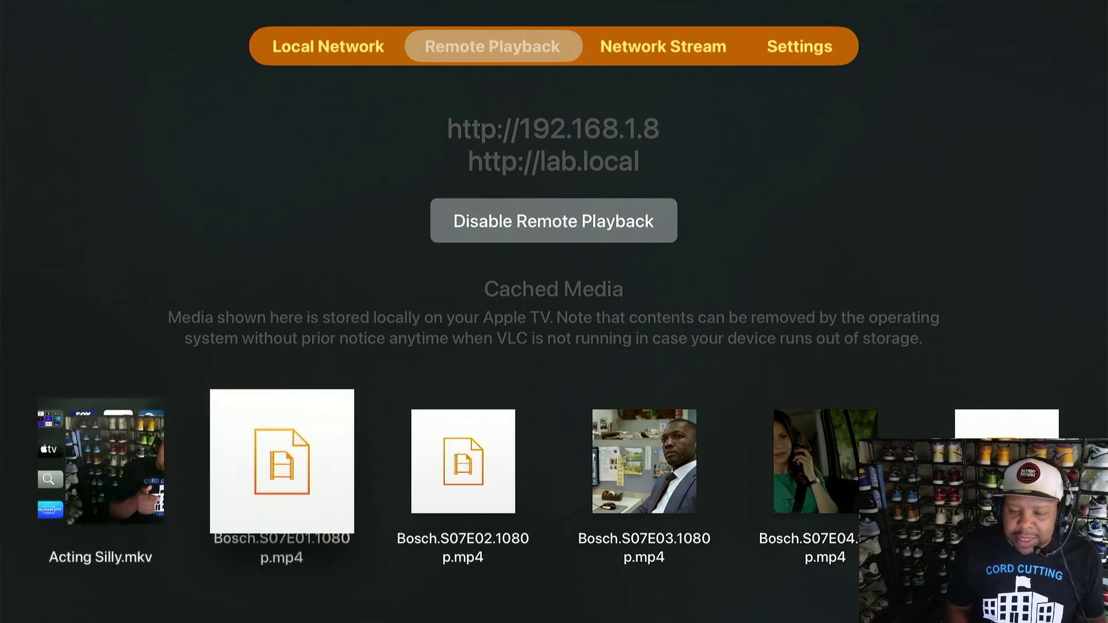
{"action": "key", "text": "Right"}
{"action": "key", "text": "Right"}
{"action": "key", "text": "Right"}
{"action": "key", "text": "Right"}
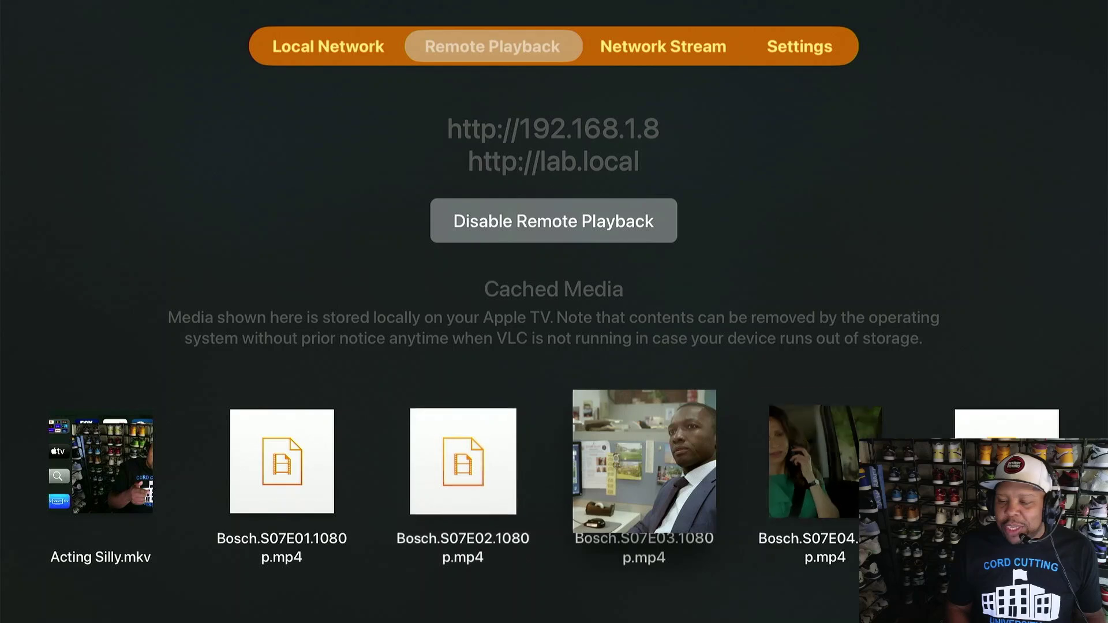
{"action": "key", "text": "Left"}
{"action": "key", "text": "Left"}
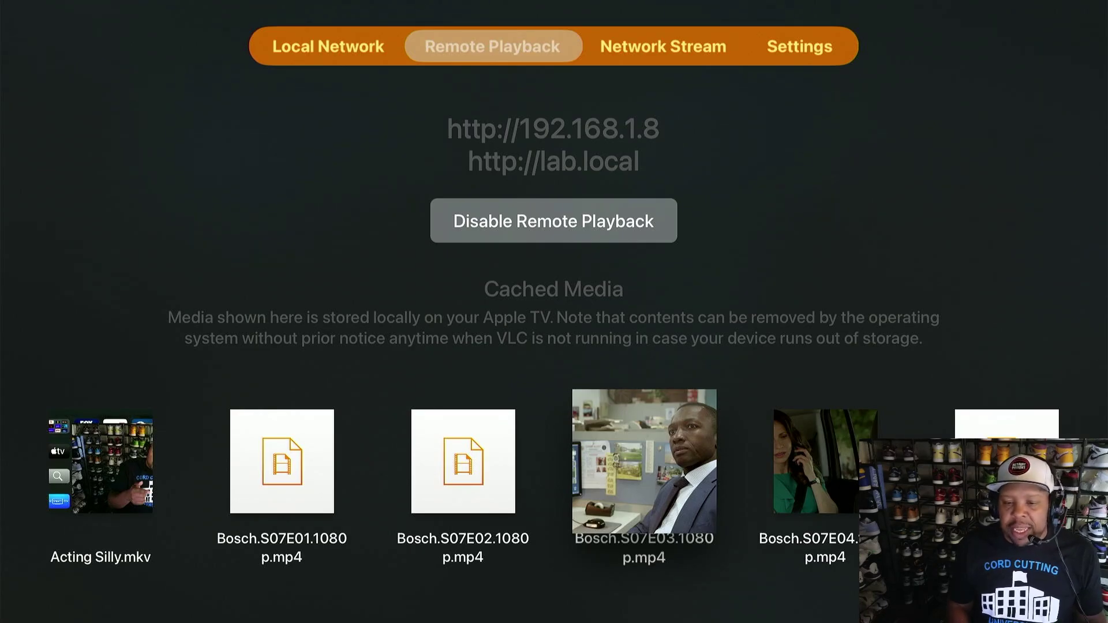
{"action": "key", "text": "Left"}
{"action": "key", "text": "Left"}
{"action": "key", "text": "Left"}
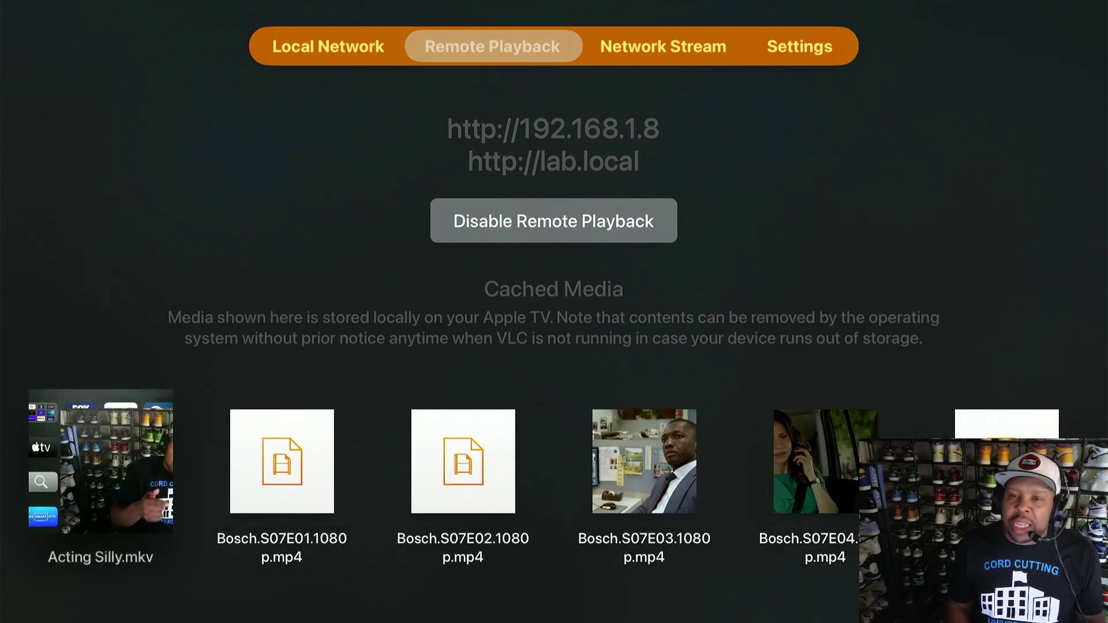
{"action": "key", "text": "Return"}
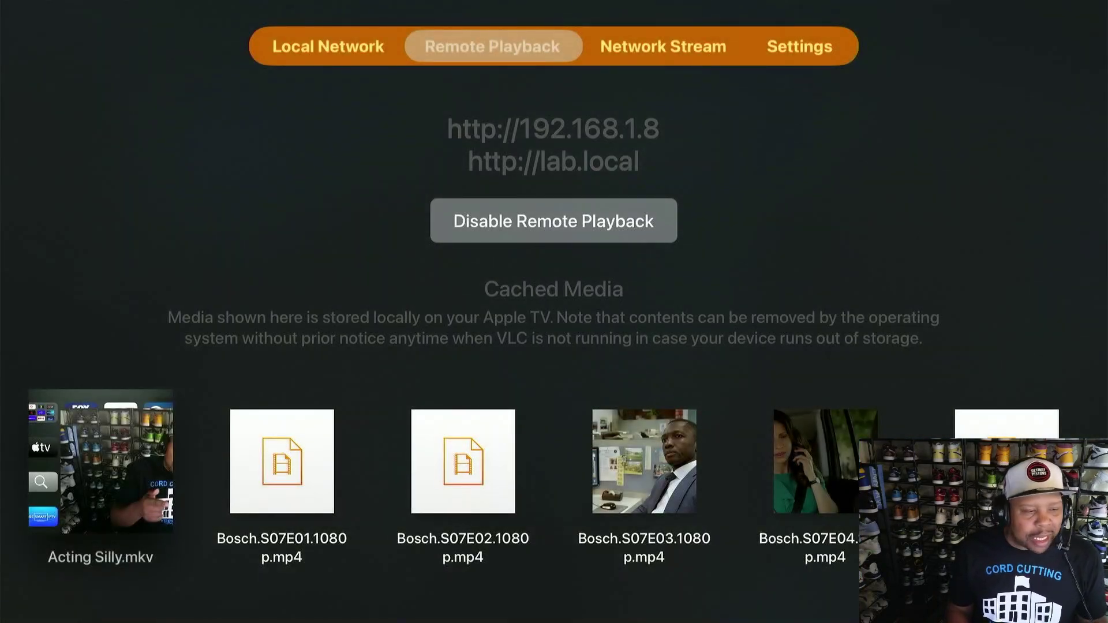
Step: Move past Bosch S07E01 and S07E02 down to the next row of cached files
{"action": "key", "text": "Right"}
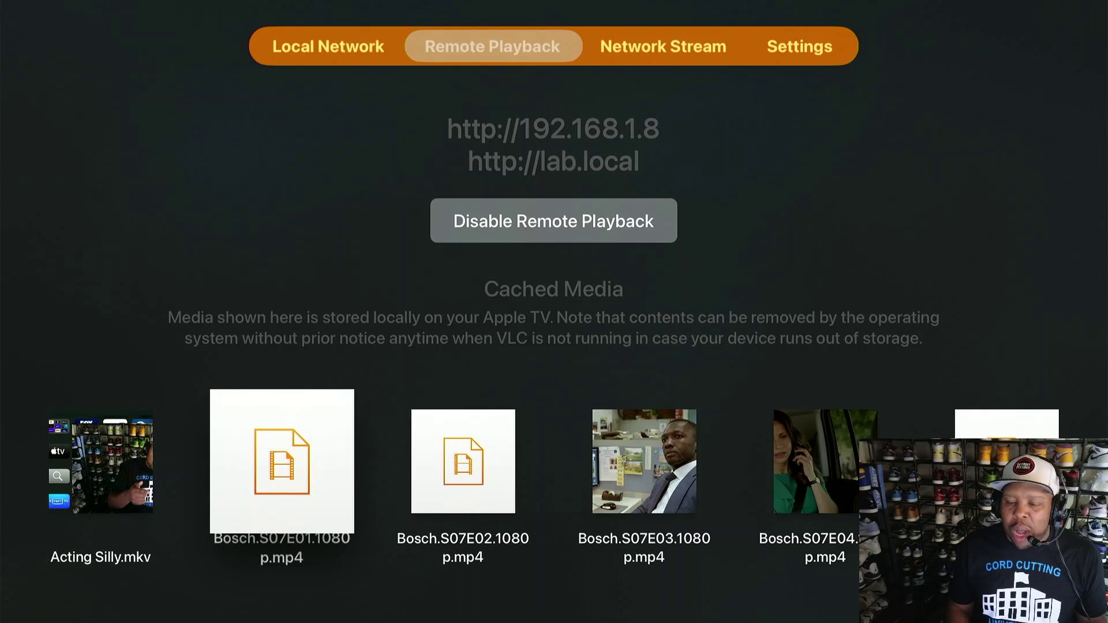
{"action": "key", "text": "Right"}
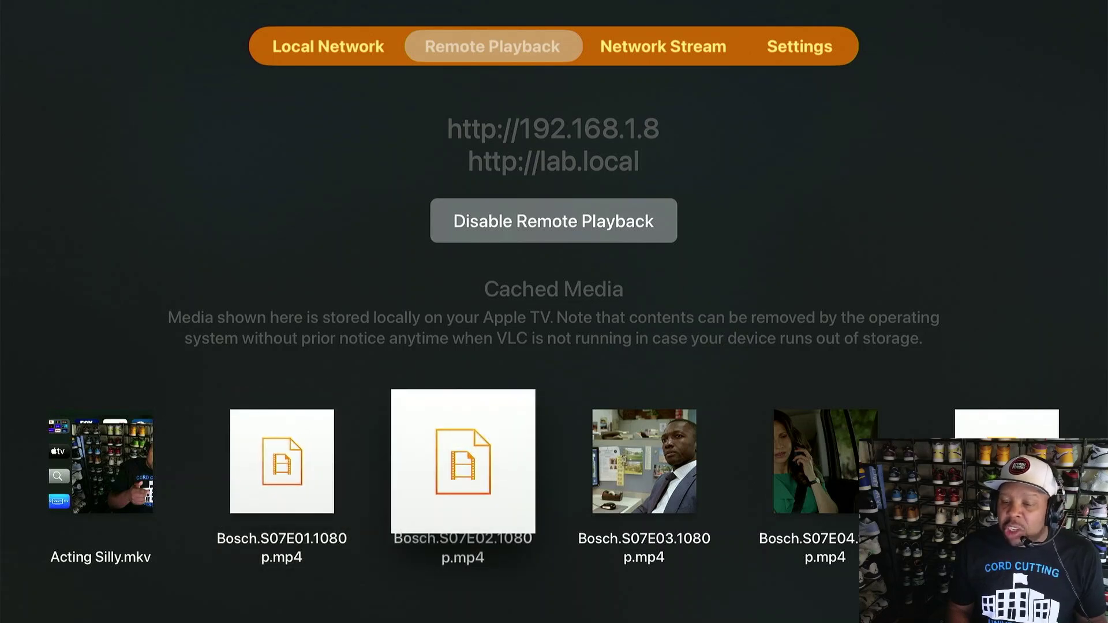
{"action": "key", "text": "Down"}
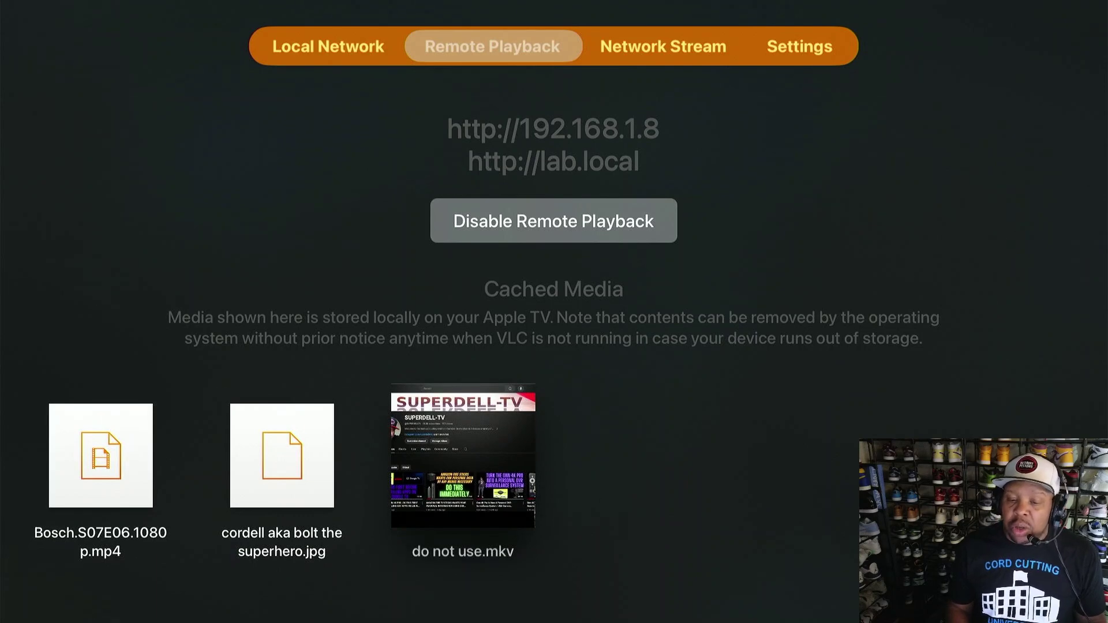
Step: View the superhero jpg full screen, then start and cancel Bosch.S07E07
{"action": "key", "text": "Left"}
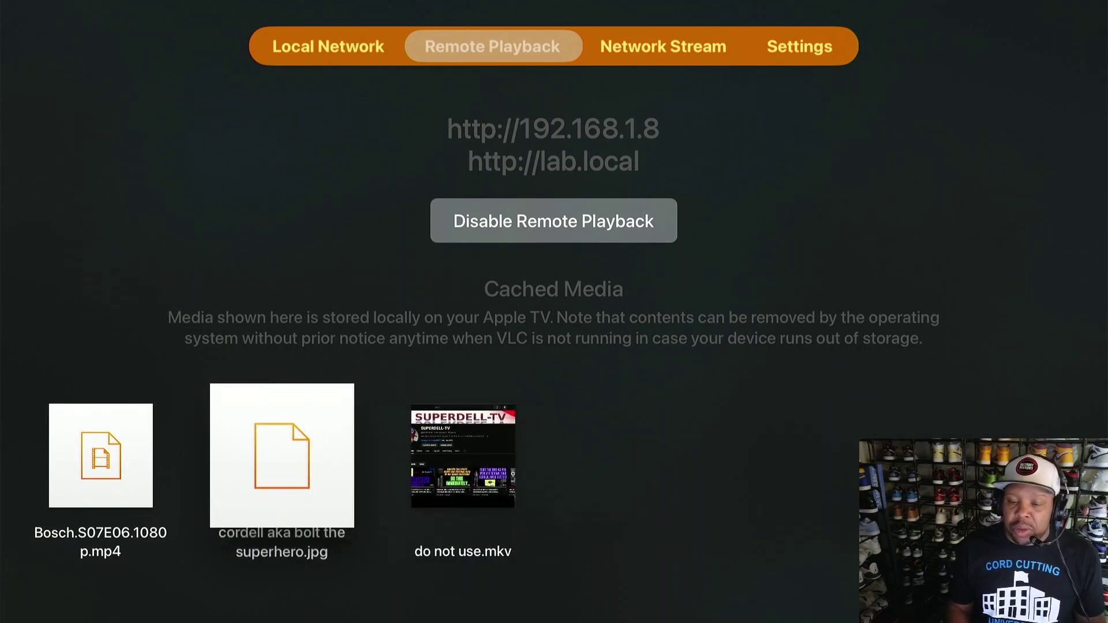
{"action": "key", "text": "Return"}
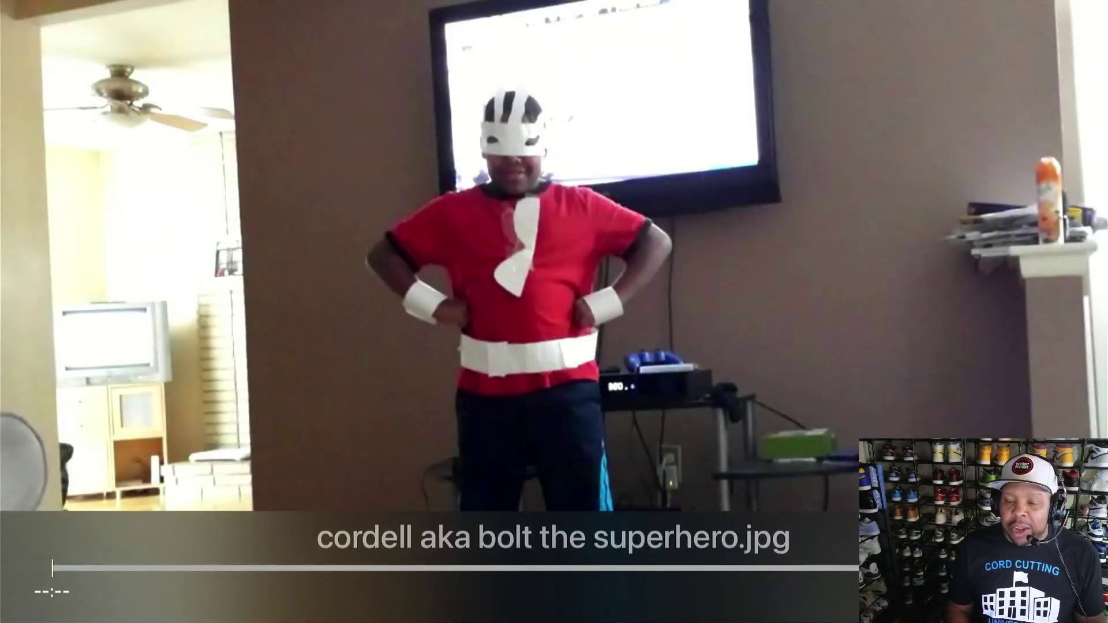
{"action": "key", "text": "Escape"}
{"action": "key", "text": "Left"}
{"action": "key", "text": "Return"}
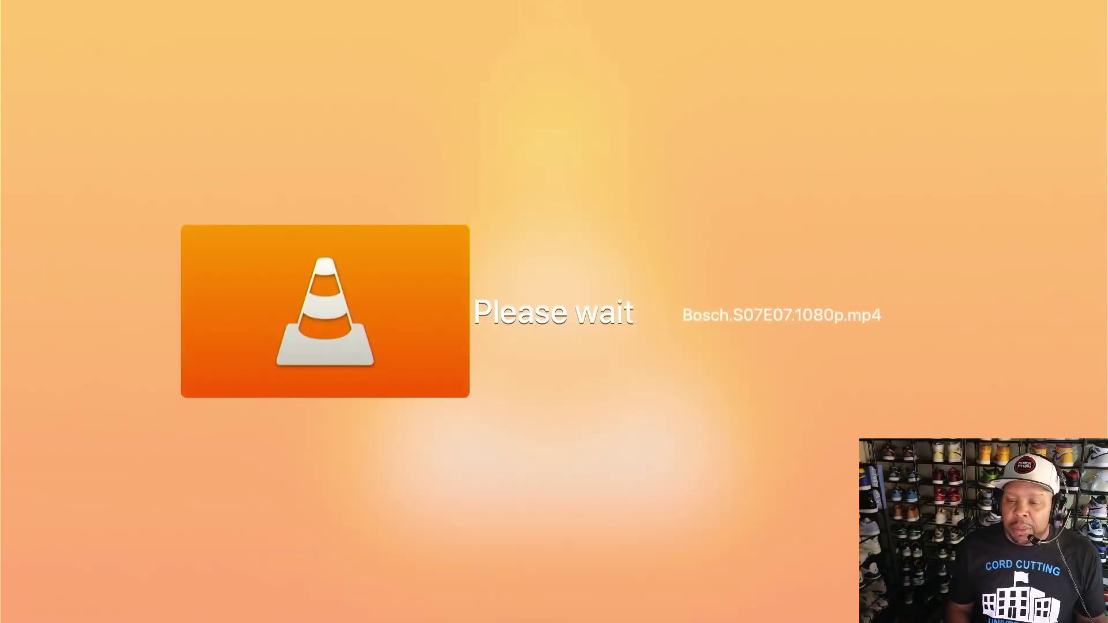
{"action": "key", "text": "Escape"}
Step: Reopen the superhero photo full screen, close it, and move to Bosch.S07E06
{"action": "key", "text": "Right"}
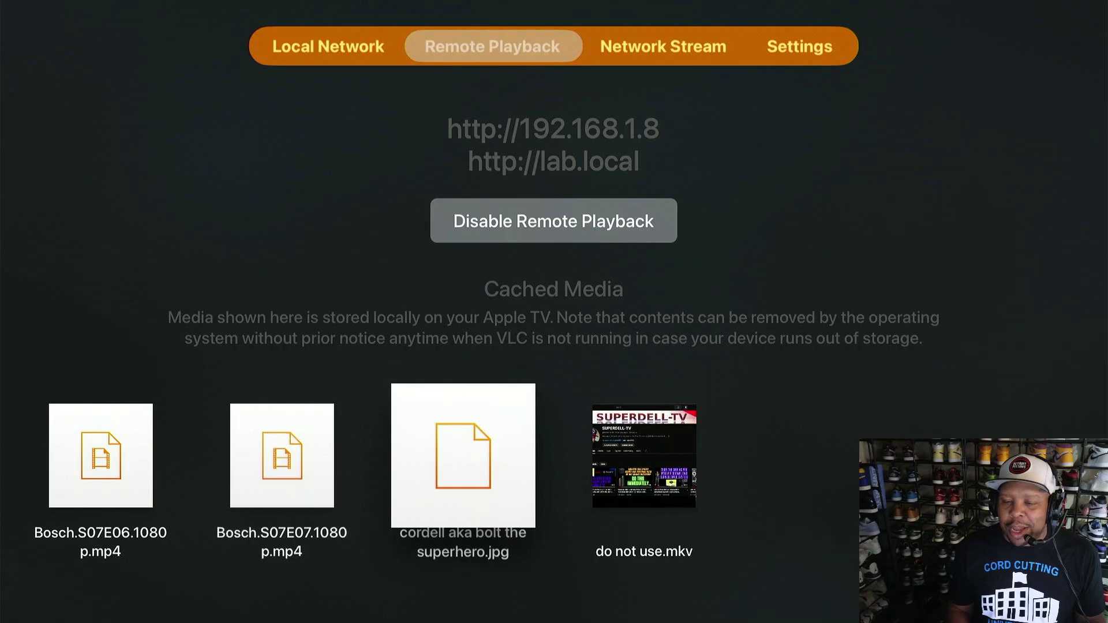
{"action": "key", "text": "Return"}
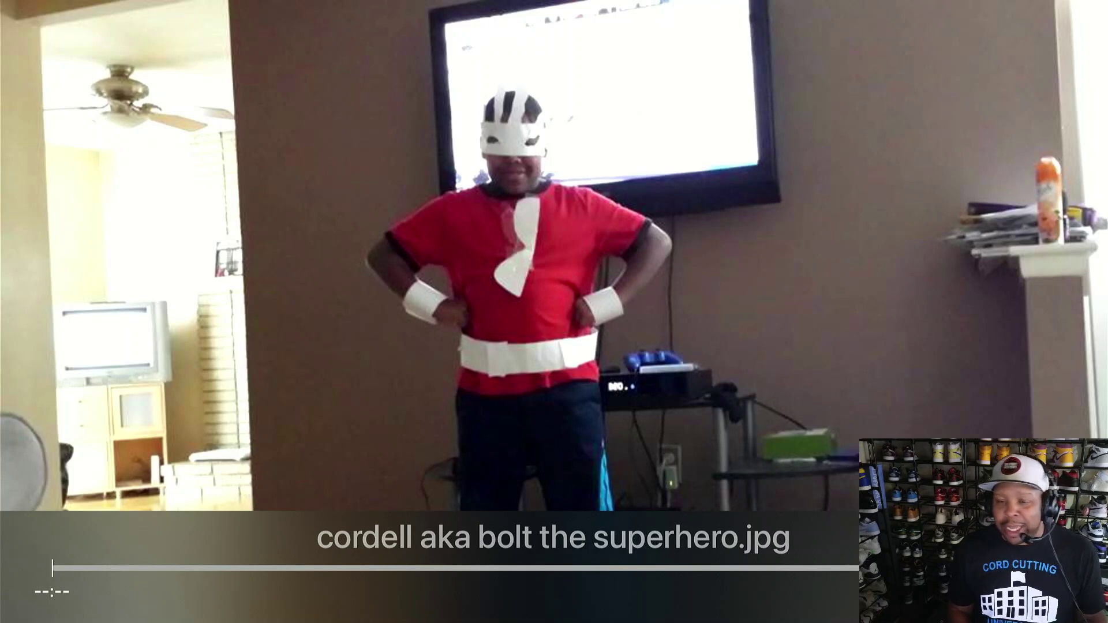
{"action": "key", "text": "Escape"}
{"action": "key", "text": "Left"}
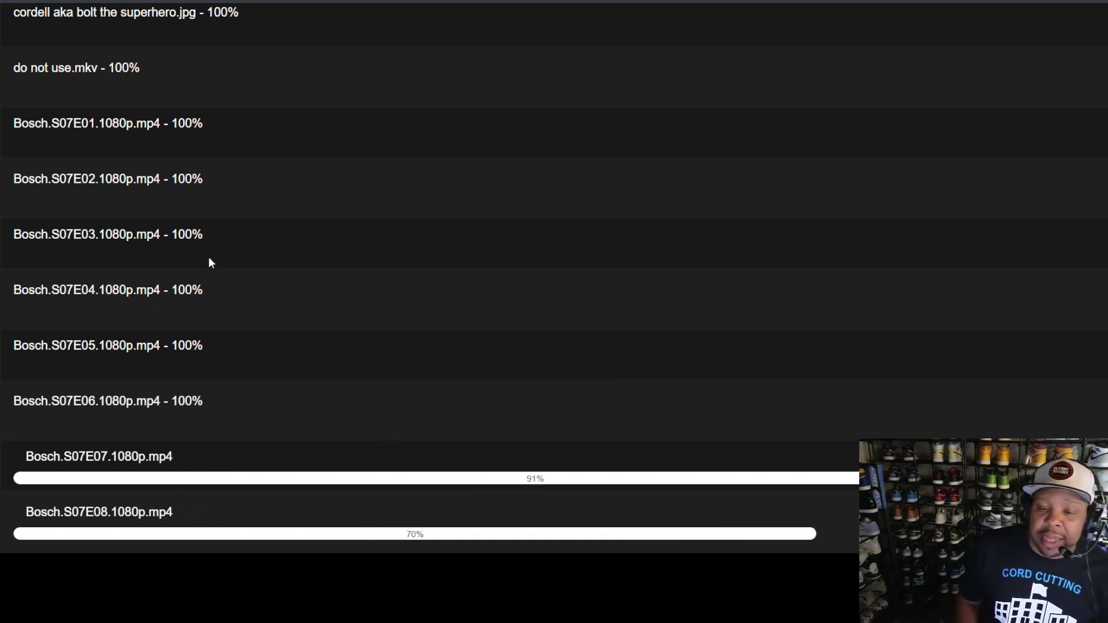
Step: Scroll the upload page to check progress of Bosch.S07E07 and S07E08
{"action": "scroll", "coordinate": [289, 271], "scroll_direction": "up", "scroll_amount": 2}
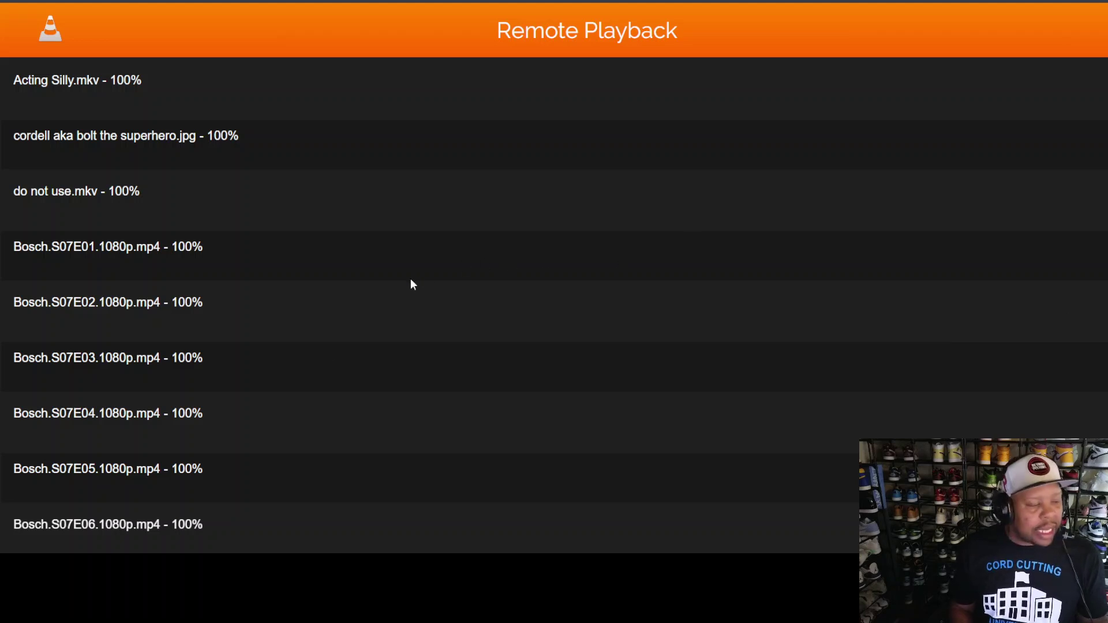
{"action": "scroll", "coordinate": [482, 260], "scroll_direction": "down", "scroll_amount": 7}
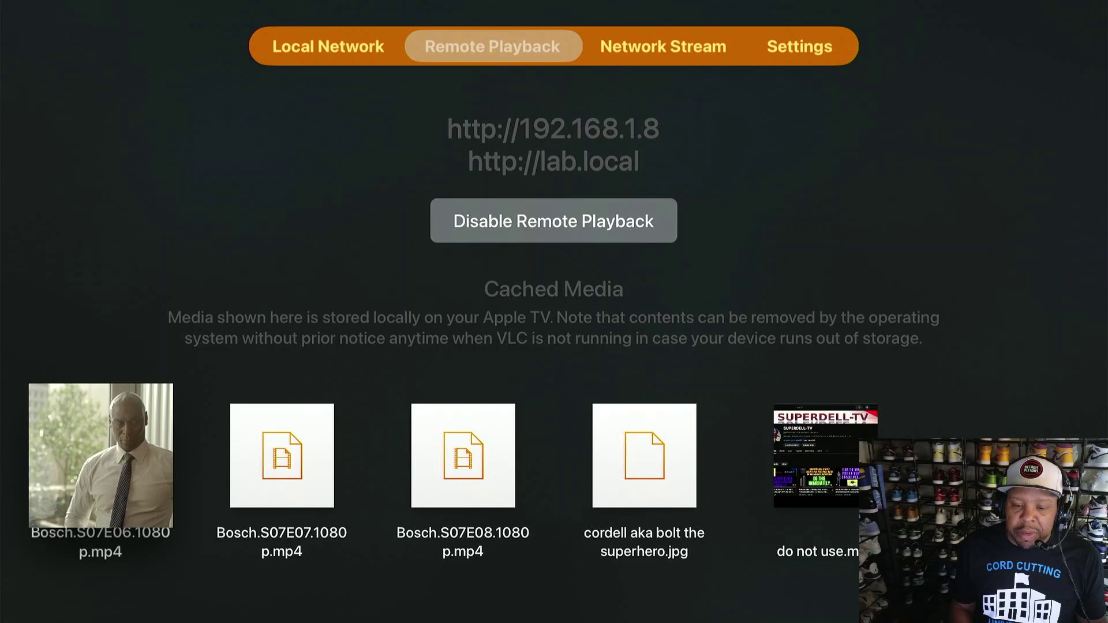
Step: Briefly play and stop Bosch.S07E01 and Bosch.S07E02 from the first row
{"action": "key", "text": "Up"}
{"action": "key", "text": "Right"}
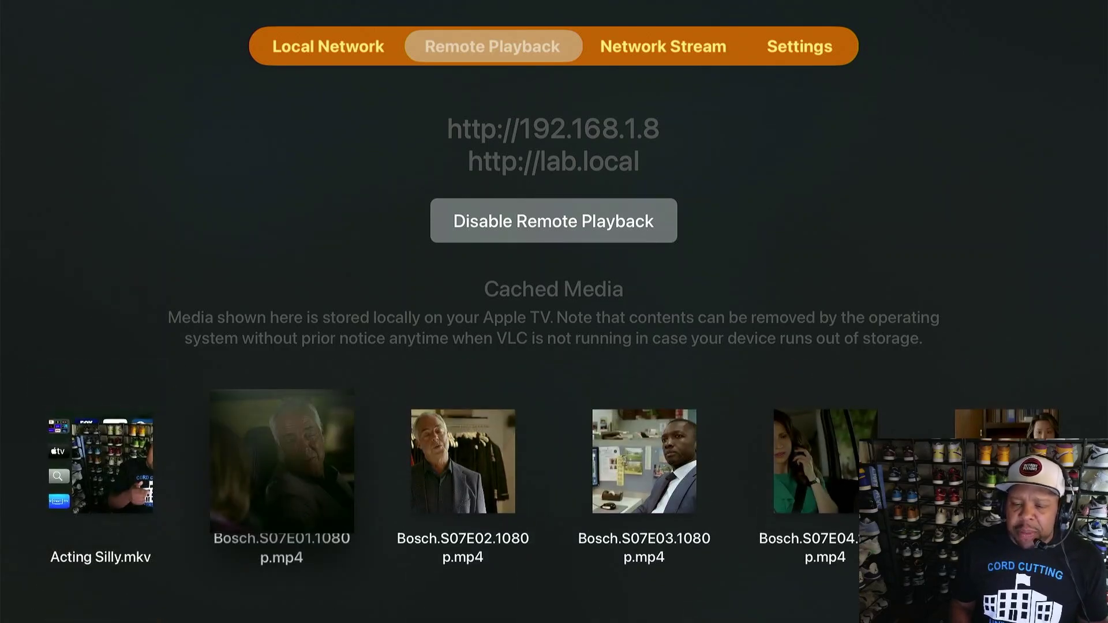
{"action": "key", "text": "Return"}
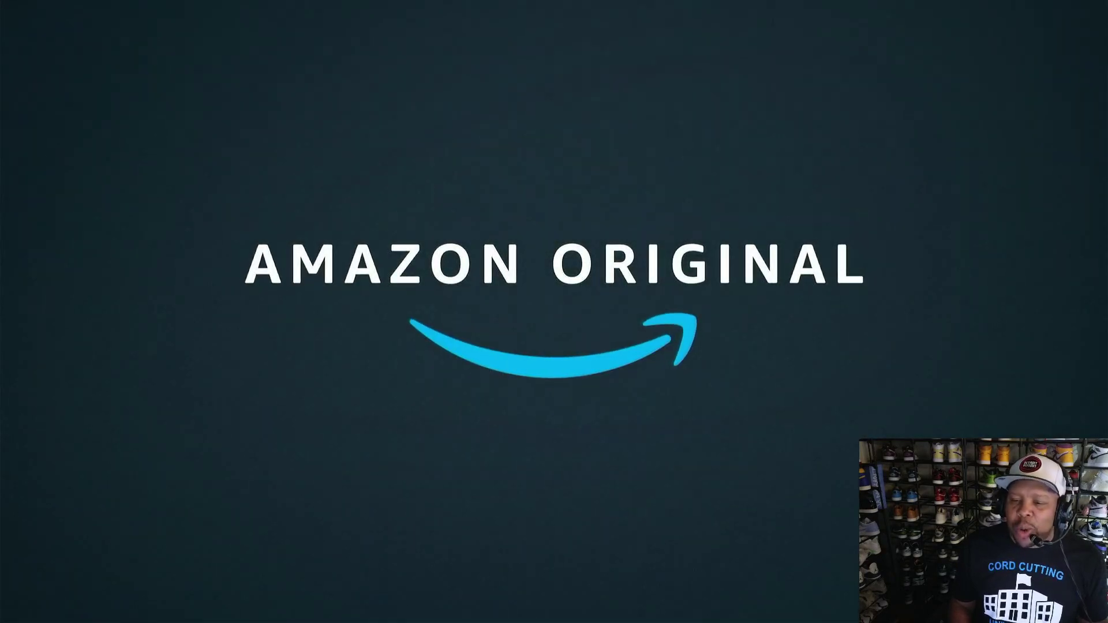
{"action": "key", "text": "Escape"}
{"action": "key", "text": "Right"}
{"action": "key", "text": "Return"}
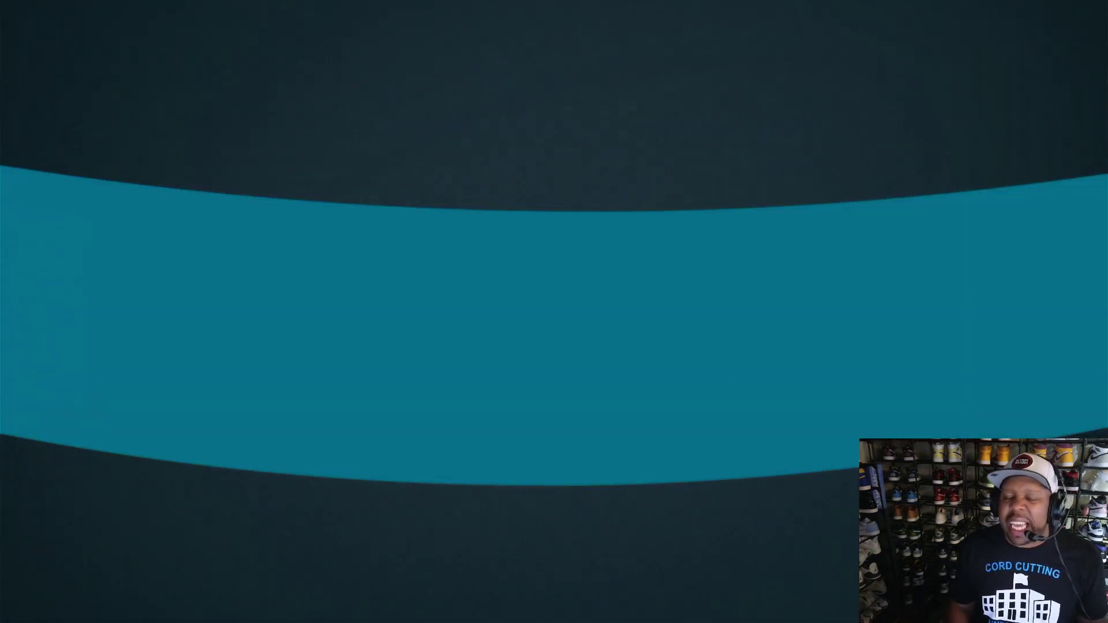
{"action": "key", "text": "Escape"}
Step: Play Bosch.S07E03, skip forward through it, and exit back to Remote Playback
{"action": "key", "text": "Right"}
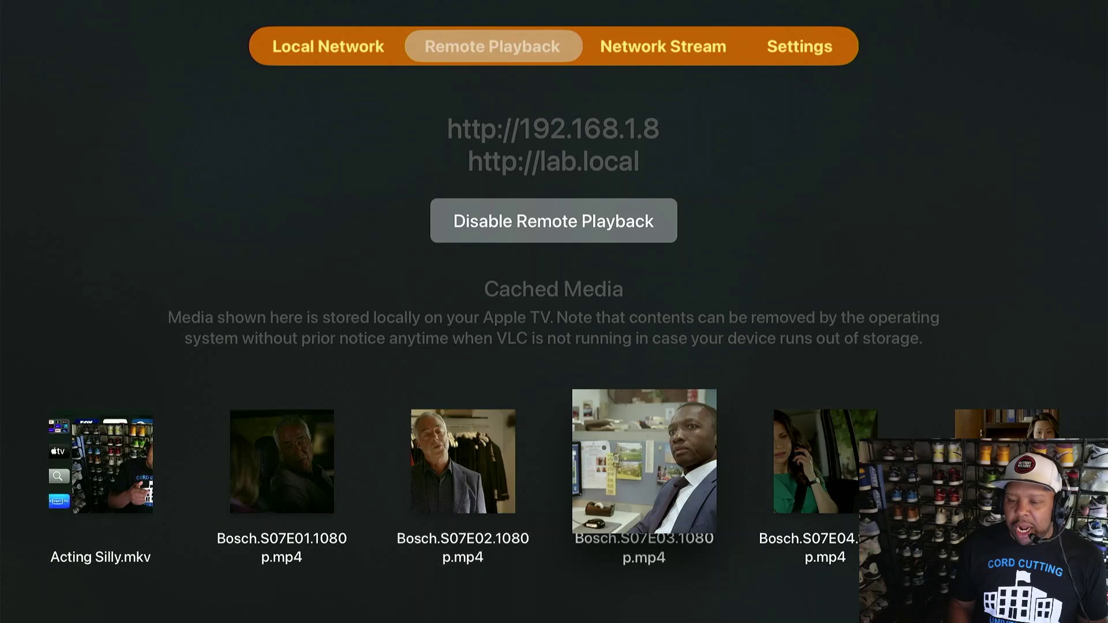
{"action": "key", "text": "Return"}
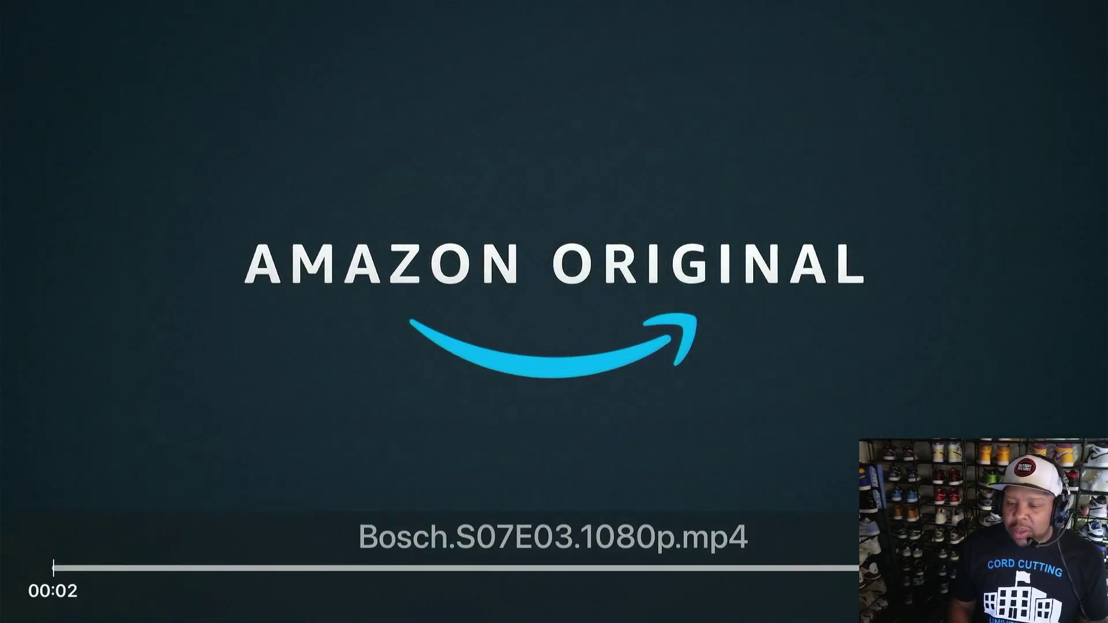
{"action": "key", "text": "Right"}
{"action": "key", "text": "Right"}
{"action": "key", "text": "Right"}
{"action": "key", "text": "Right"}
{"action": "key", "text": "Right"}
{"action": "key", "text": "Right"}
{"action": "key", "text": "Right"}
{"action": "key", "text": "Right"}
{"action": "key", "text": "Right"}
{"action": "key", "text": "Right"}
{"action": "key", "text": "Right"}
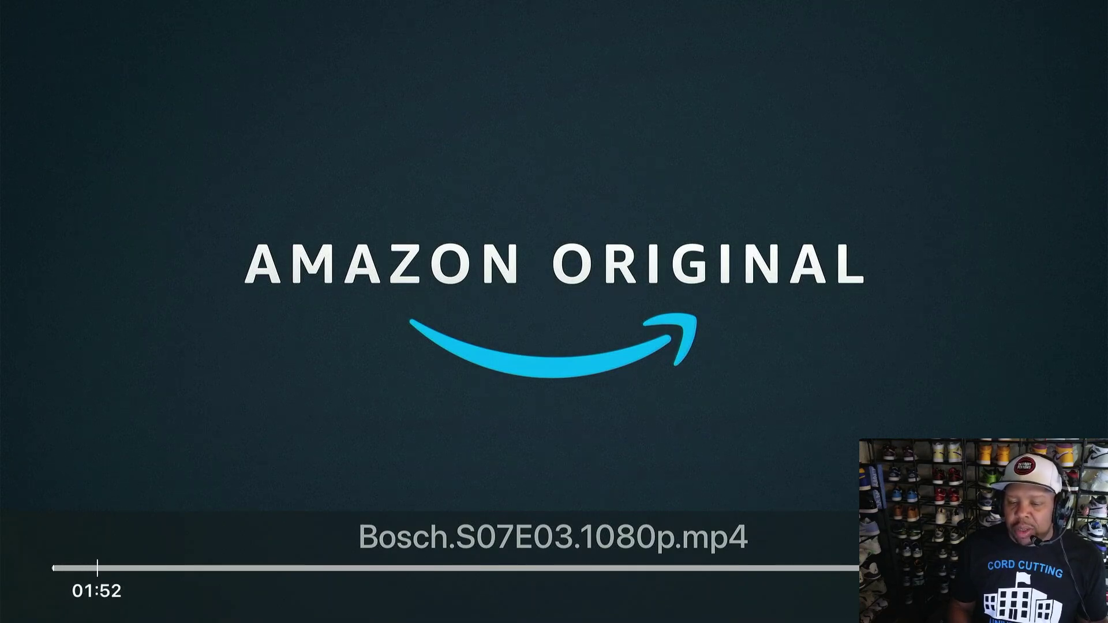
{"action": "key", "text": "Right"}
{"action": "key", "text": "Right"}
{"action": "key", "text": "Right"}
{"action": "key", "text": "Right"}
{"action": "key", "text": "Right"}
{"action": "key", "text": "Right"}
{"action": "key", "text": "Right"}
{"action": "key", "text": "Right"}
{"action": "key", "text": "Right"}
{"action": "key", "text": "Right"}
{"action": "key", "text": "Right"}
{"action": "key", "text": "Right"}
{"action": "key", "text": "Right"}
{"action": "key", "text": "Right"}
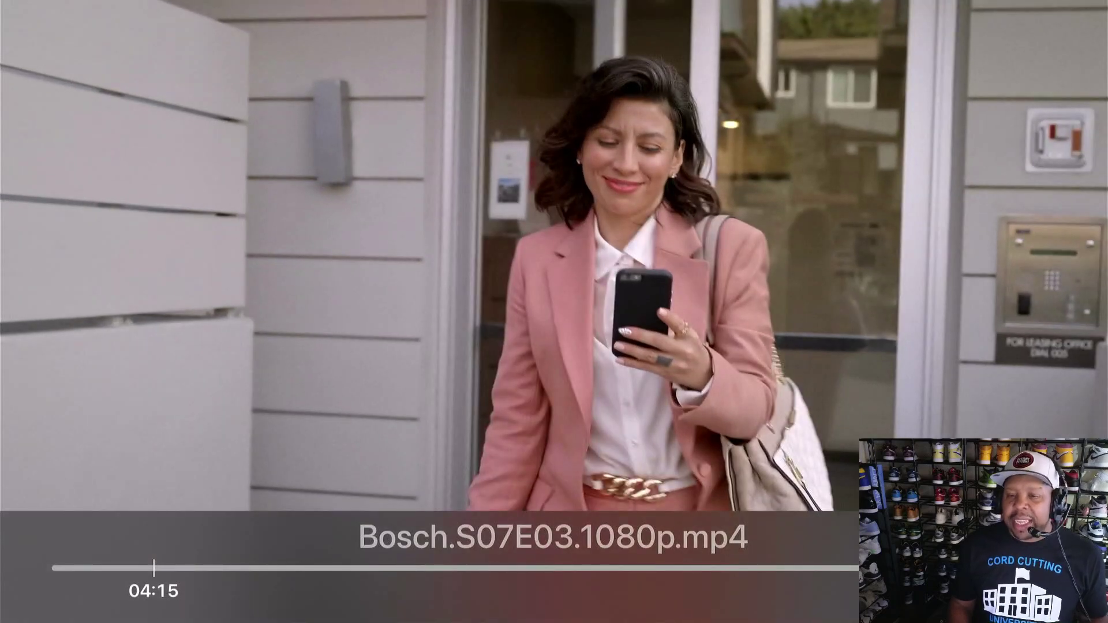
{"action": "key", "text": "Escape"}
{"action": "key", "text": "Down"}
{"action": "key", "text": "Up"}
{"action": "key", "text": "Up"}
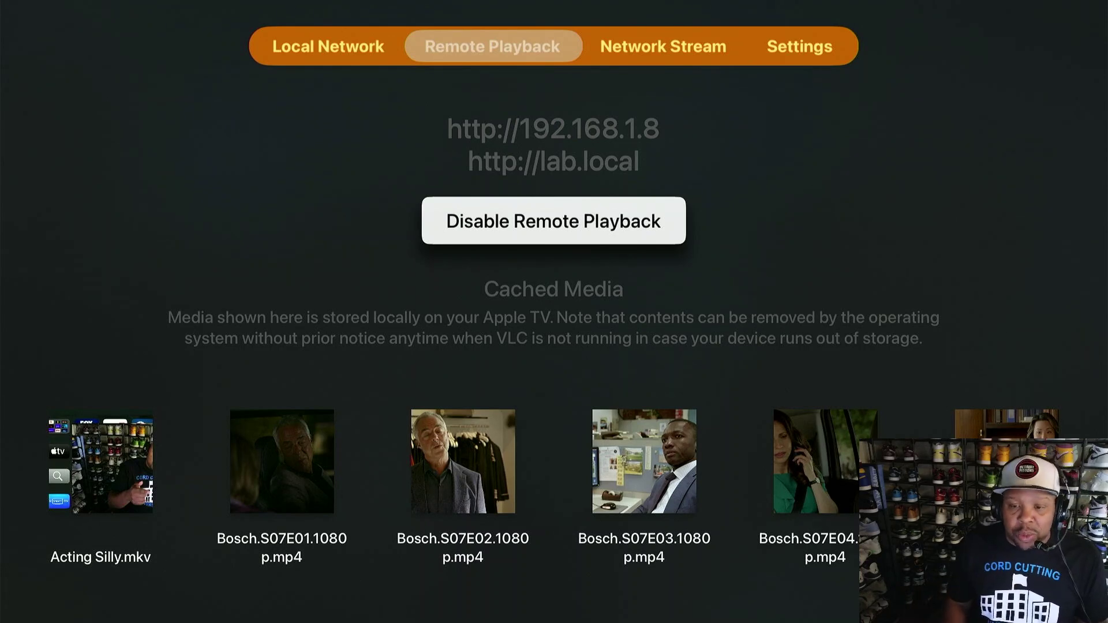
Step: Turn off the server with the Disable Remote Playback button
{"action": "key", "text": "Down"}
{"action": "key", "text": "Up"}
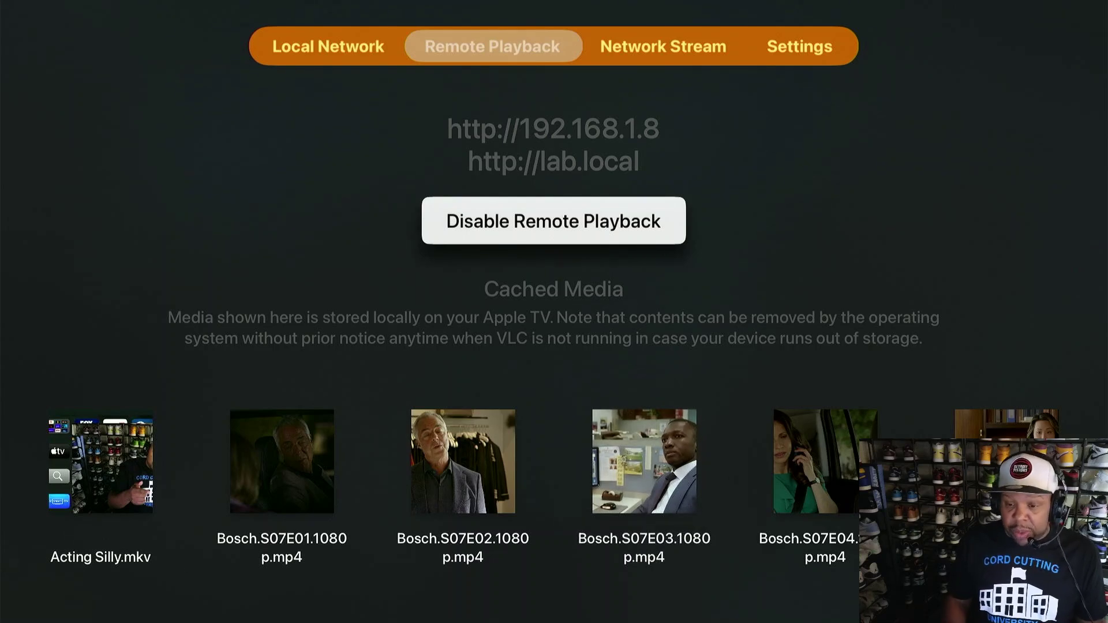
{"action": "key", "text": "Return"}
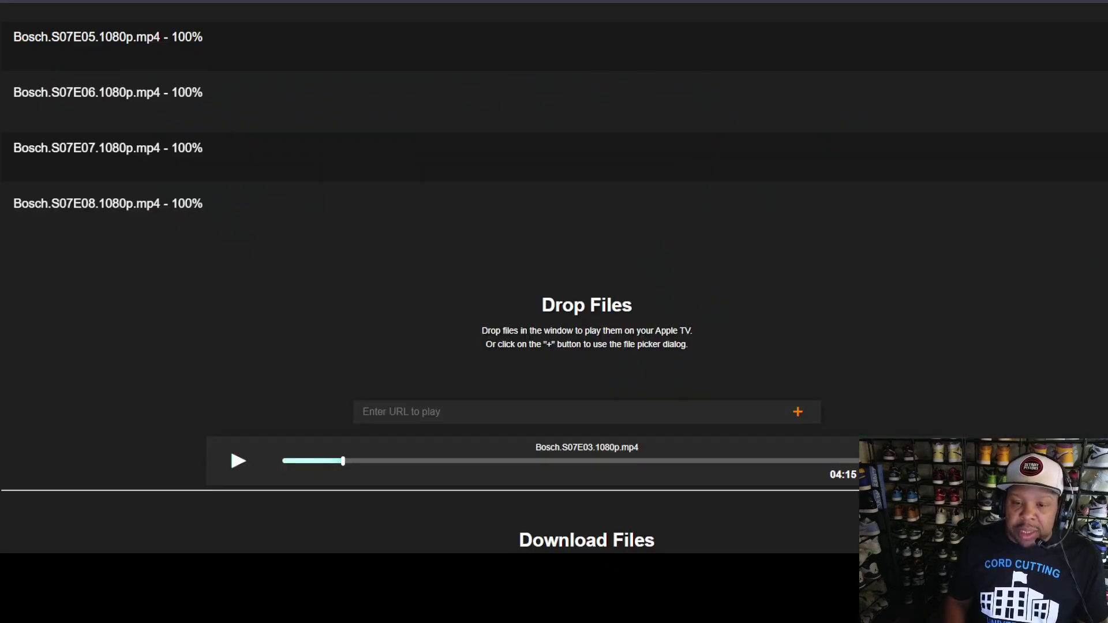
Step: Scroll to the top of the upload list and reload it with F5, confirming Reload
{"action": "scroll", "coordinate": [861, 182], "scroll_direction": "up", "scroll_amount": 5}
{"action": "scroll", "coordinate": [684, 118], "scroll_direction": "up", "scroll_amount": 1}
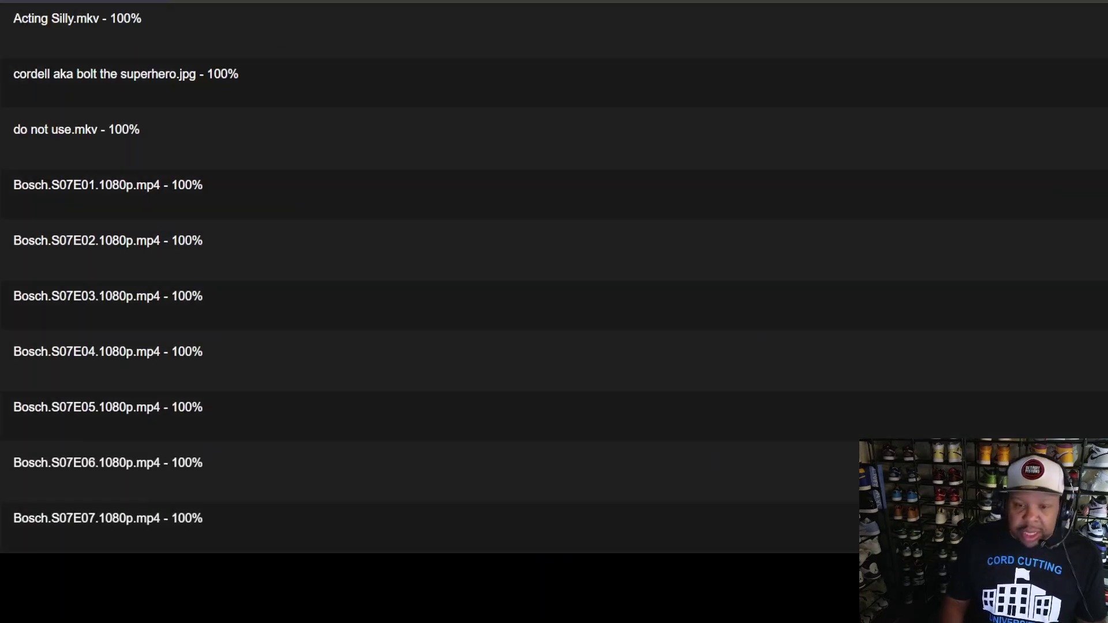
{"action": "key", "text": "F5"}
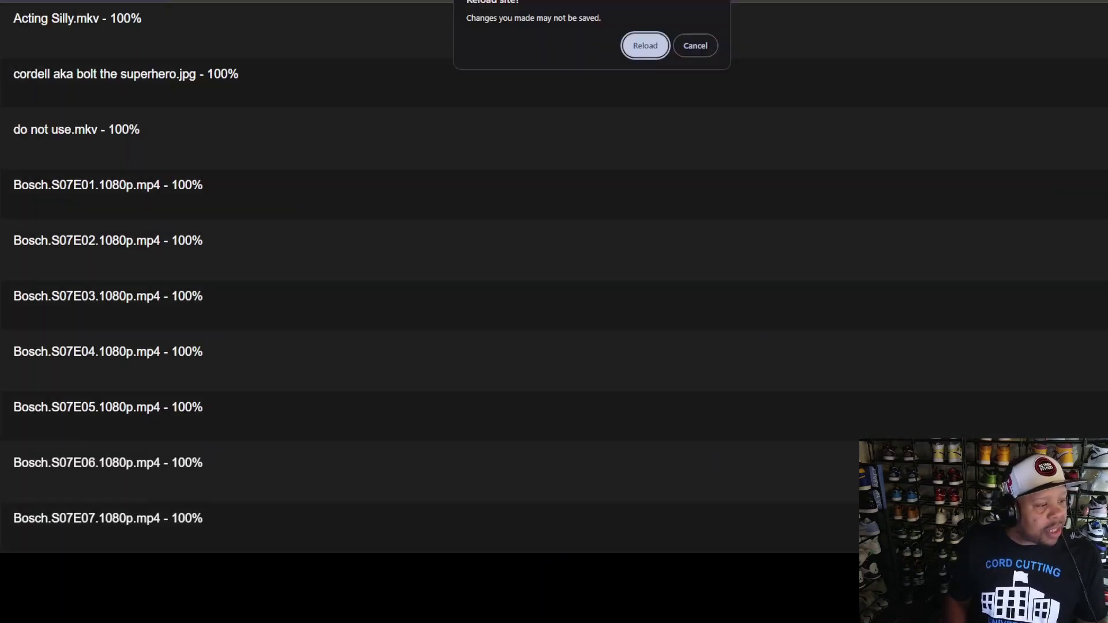
{"action": "left_click", "coordinate": [653, 48]}
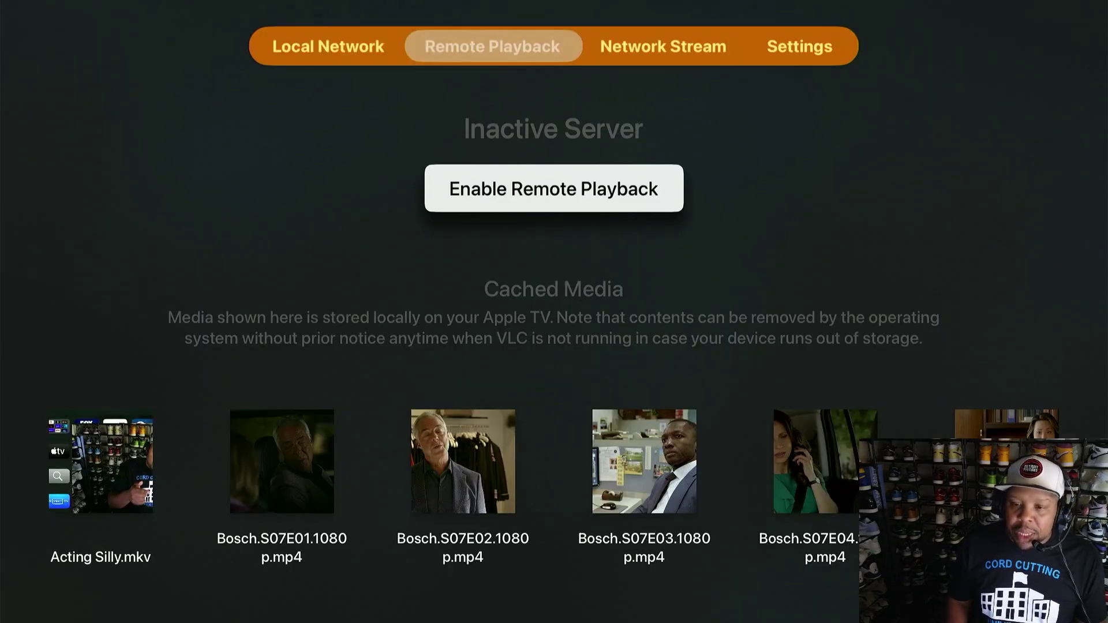
Step: Restart the server with the Enable Remote Playback button
{"action": "key", "text": "Down"}
{"action": "key", "text": "Up"}
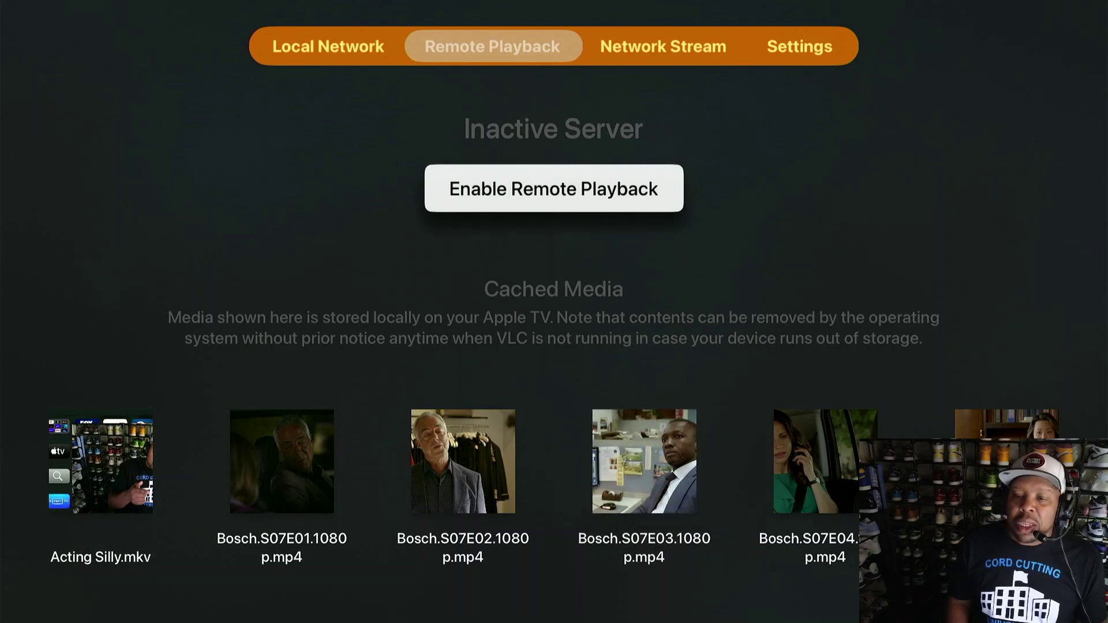
{"action": "key", "text": "Return"}
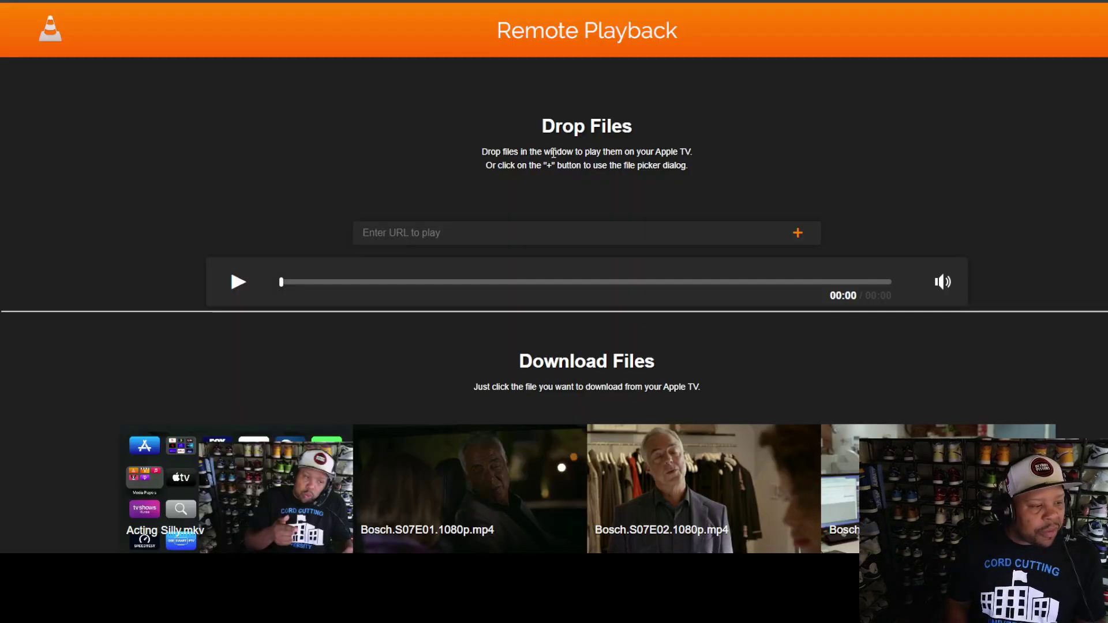
Step: Scroll to Download Files and download Bosch.S07E06.1080p.mp4 from the Apple TV
{"action": "scroll", "coordinate": [635, 202], "scroll_direction": "down", "scroll_amount": 3}
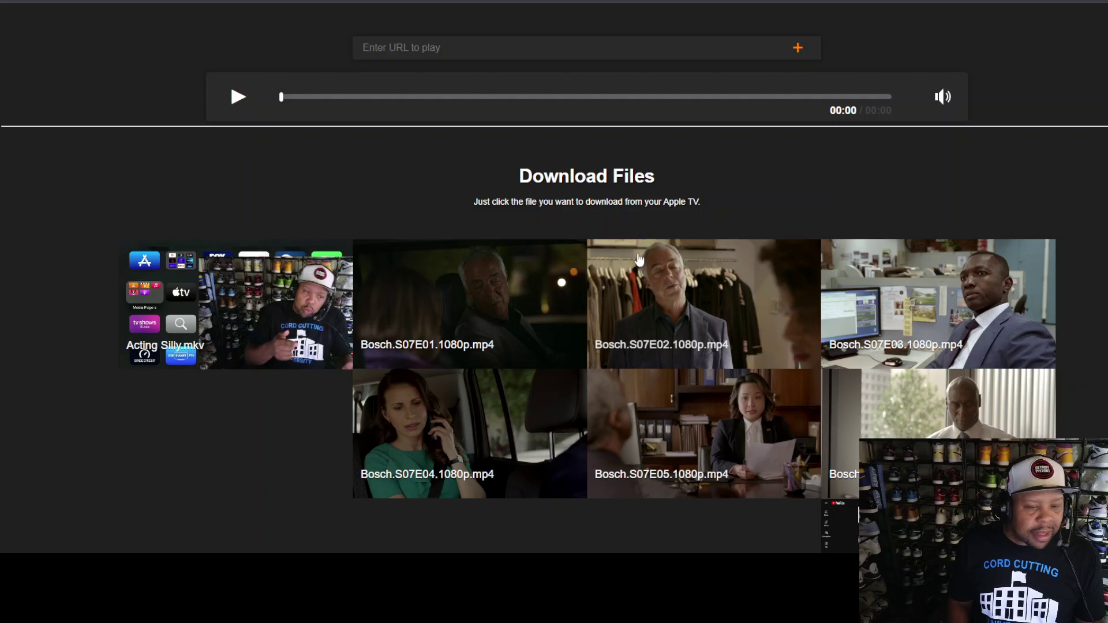
{"action": "scroll", "coordinate": [645, 243], "scroll_direction": "down", "scroll_amount": 2}
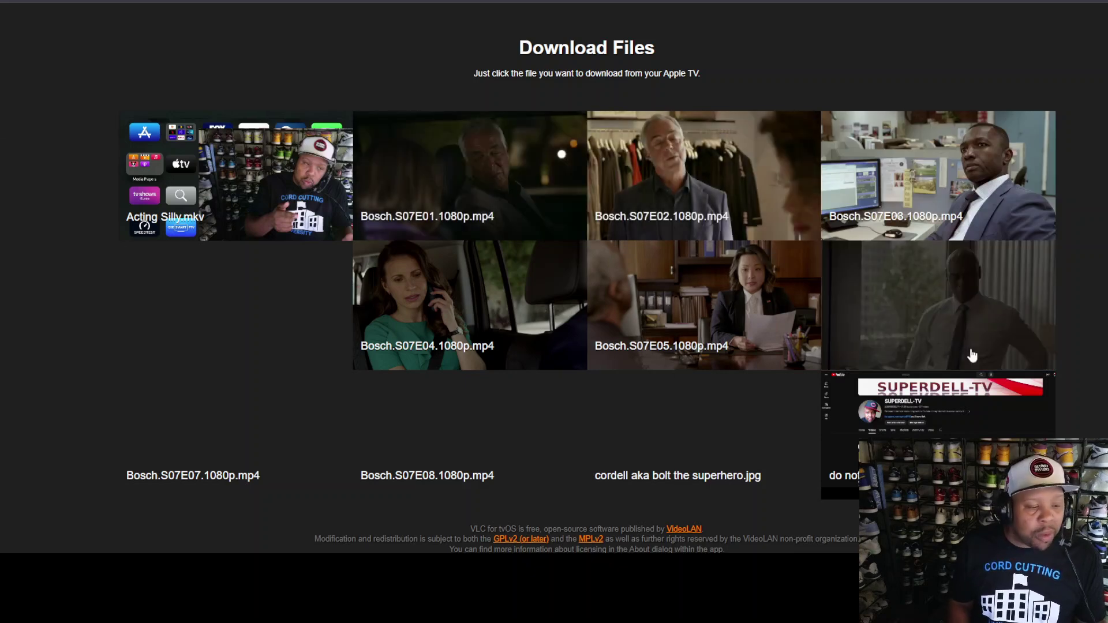
{"action": "left_click", "coordinate": [607, 221]}
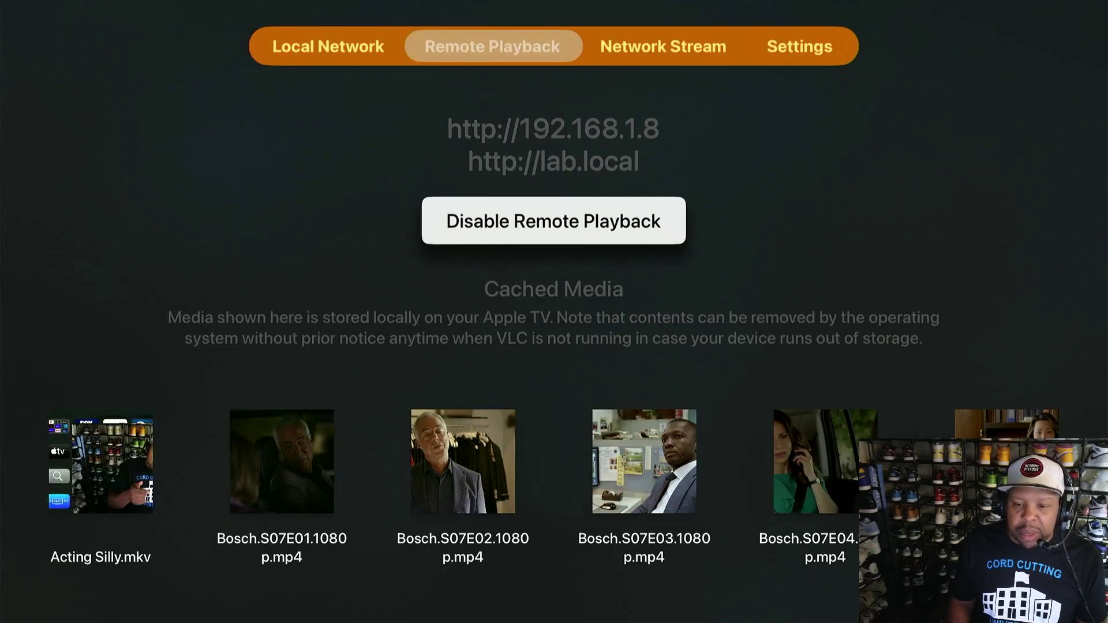
{"action": "key", "text": "Down"}
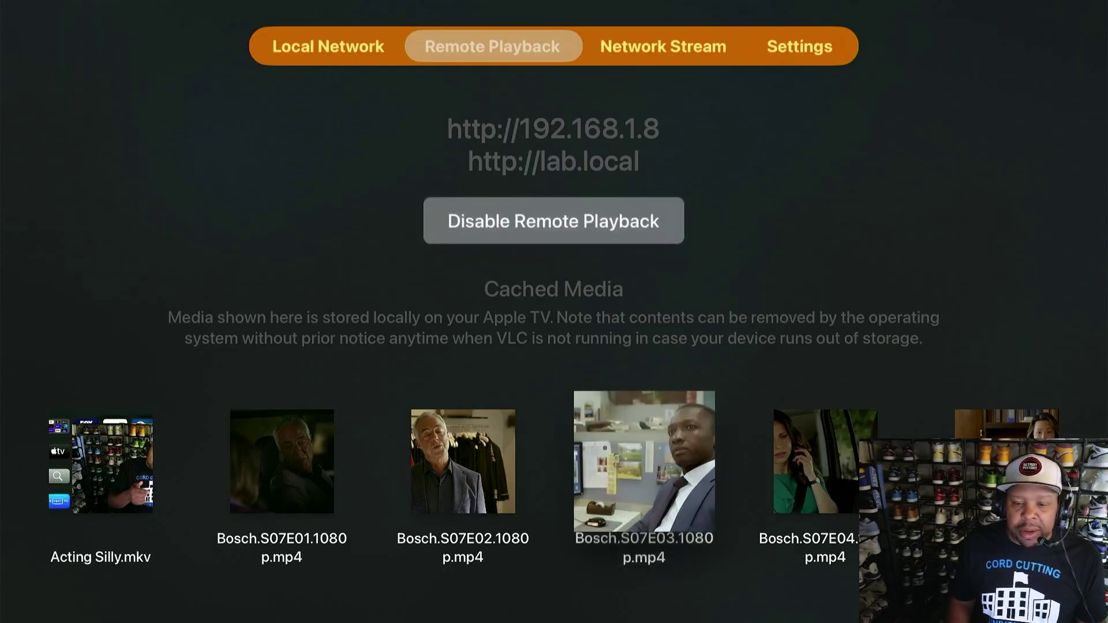
Step: Select Acting Silly.mkv in Cached Media and long-press it into delete mode
{"action": "key", "text": "Down"}
{"action": "key", "text": "Up"}
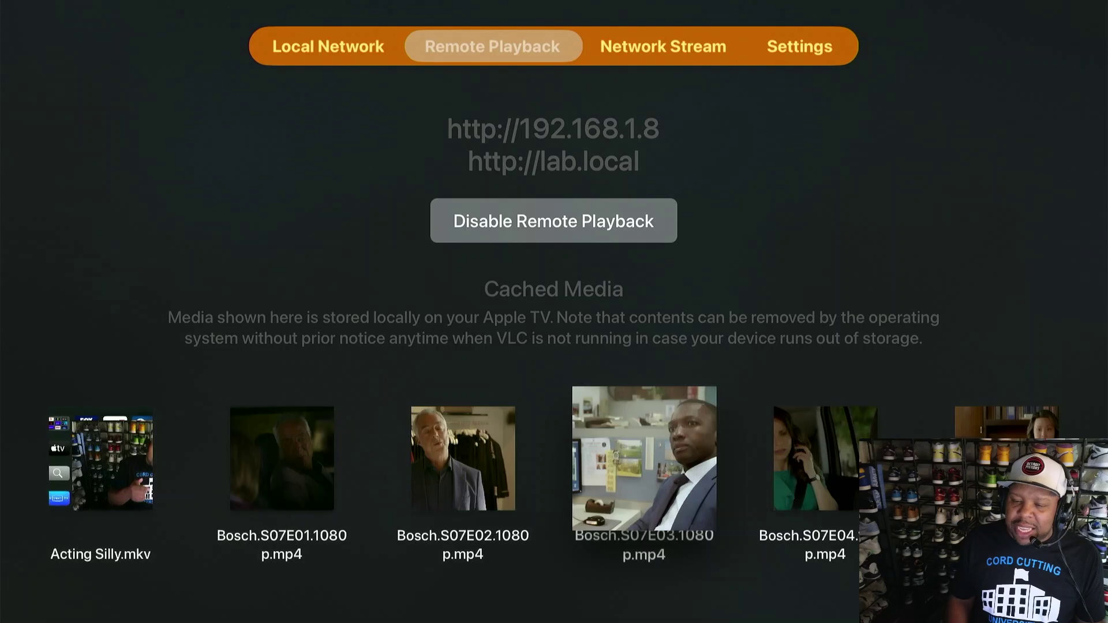
{"action": "key", "text": "Left"}
{"action": "key", "text": "Left"}
{"action": "key", "text": "Left"}
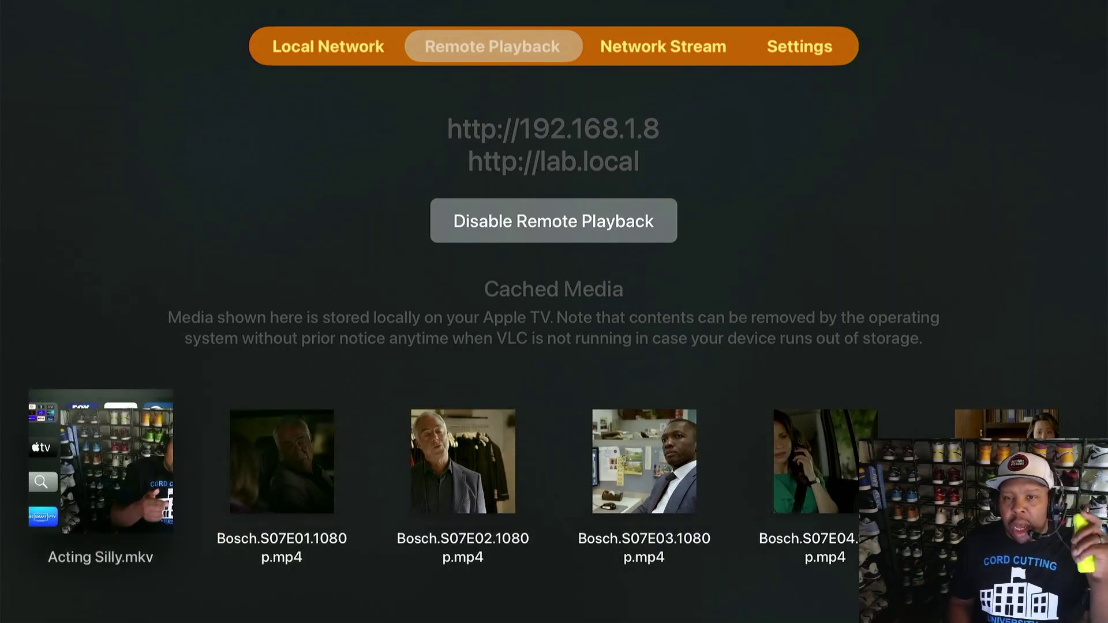
{"action": "key", "text": "Return"}
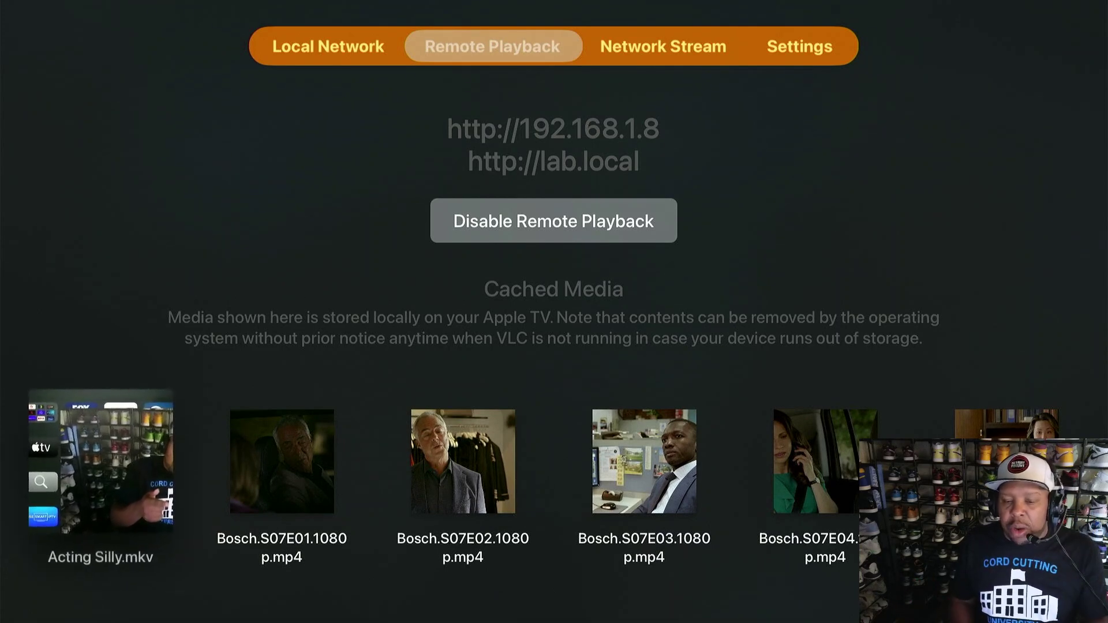
{"action": "key", "text": "Return"}
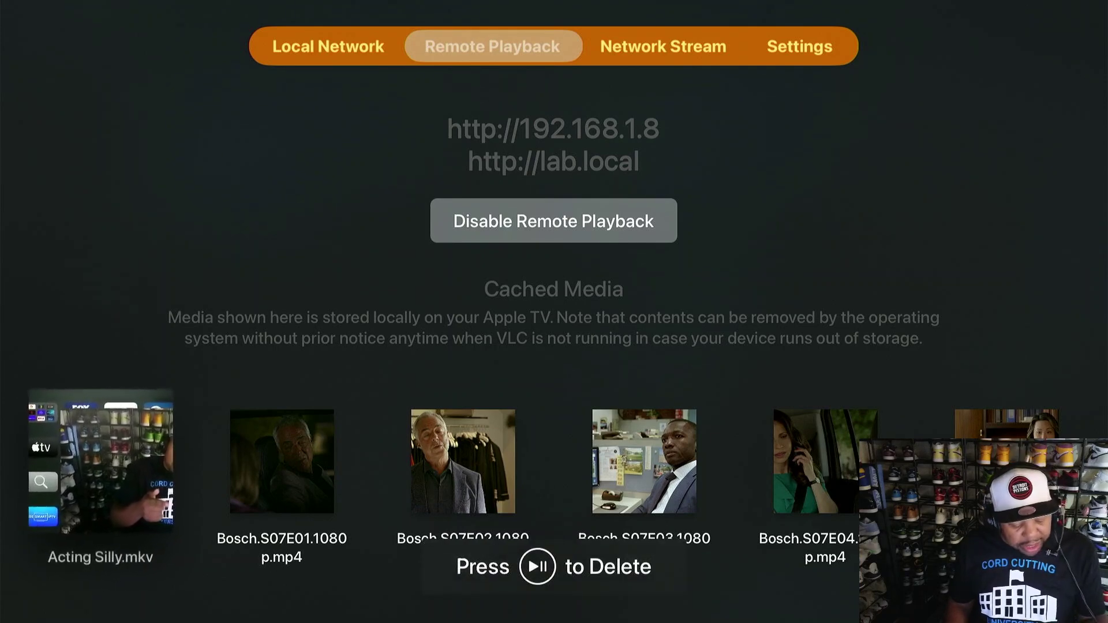
Step: Delete Acting Silly.mkv and Bosch.S07E01.1080p.mp4 from VLC's cached media
{"action": "key", "text": "space"}
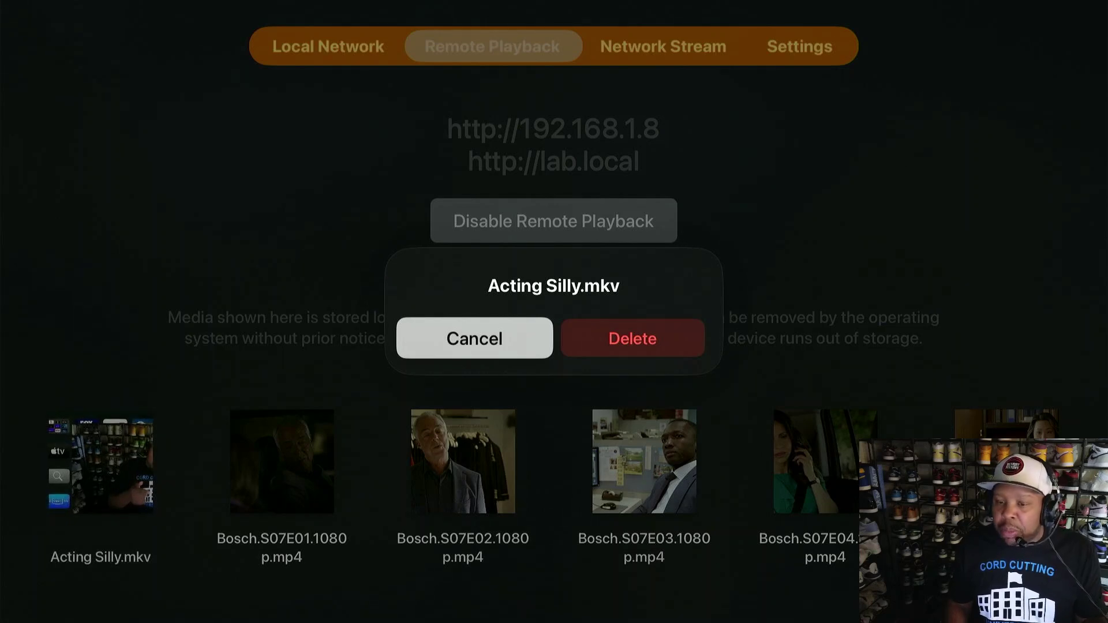
{"action": "key", "text": "Right"}
{"action": "key", "text": "Return"}
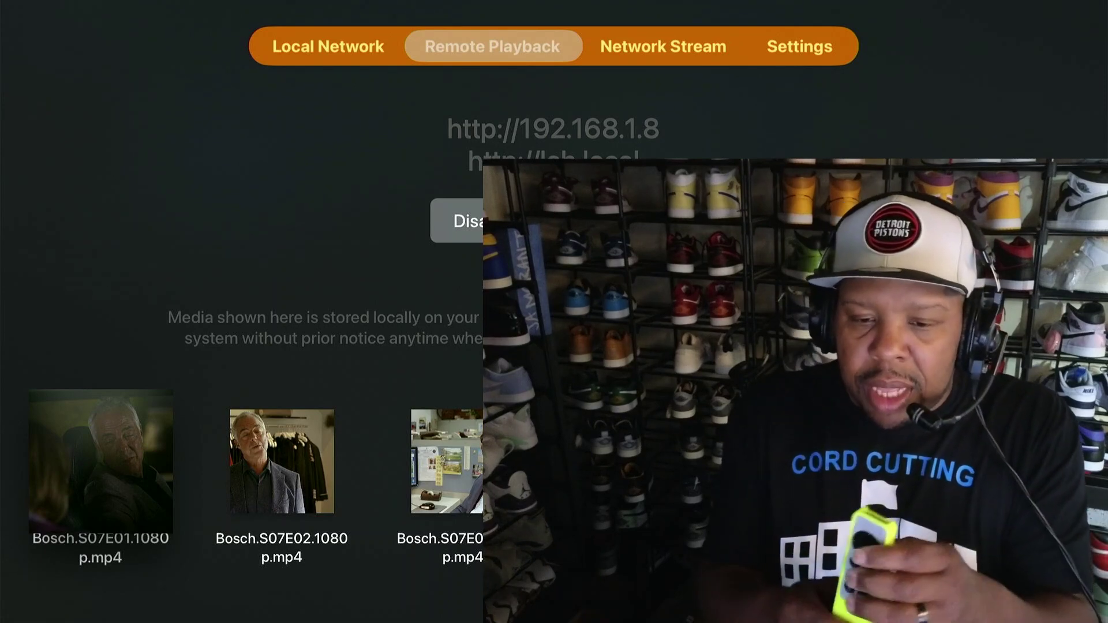
{"action": "key", "text": "Right"}
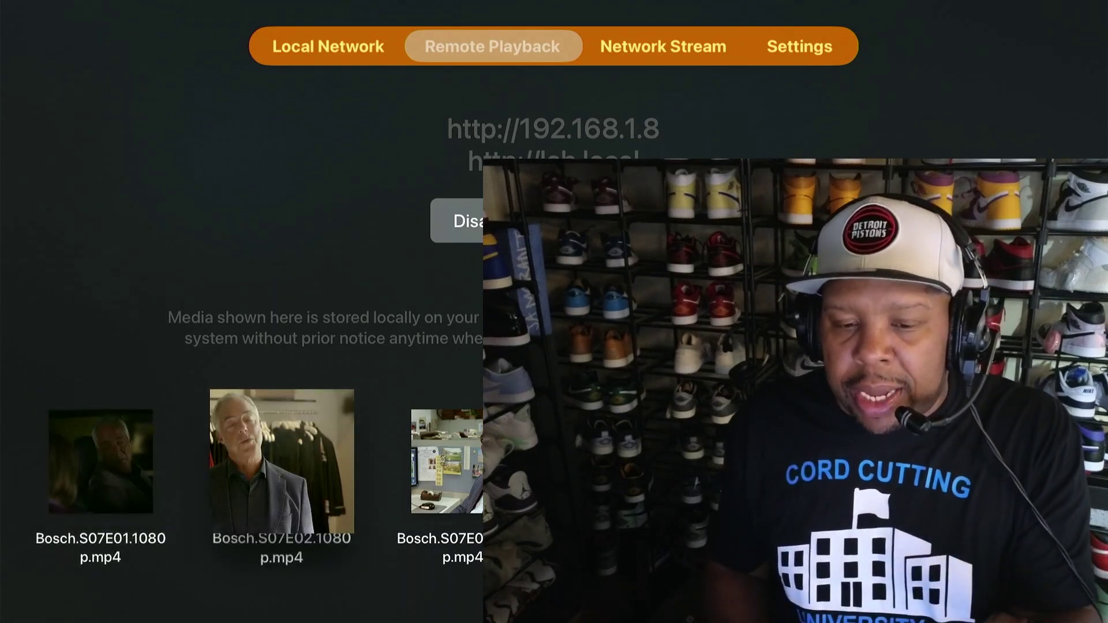
{"action": "key", "text": "Left"}
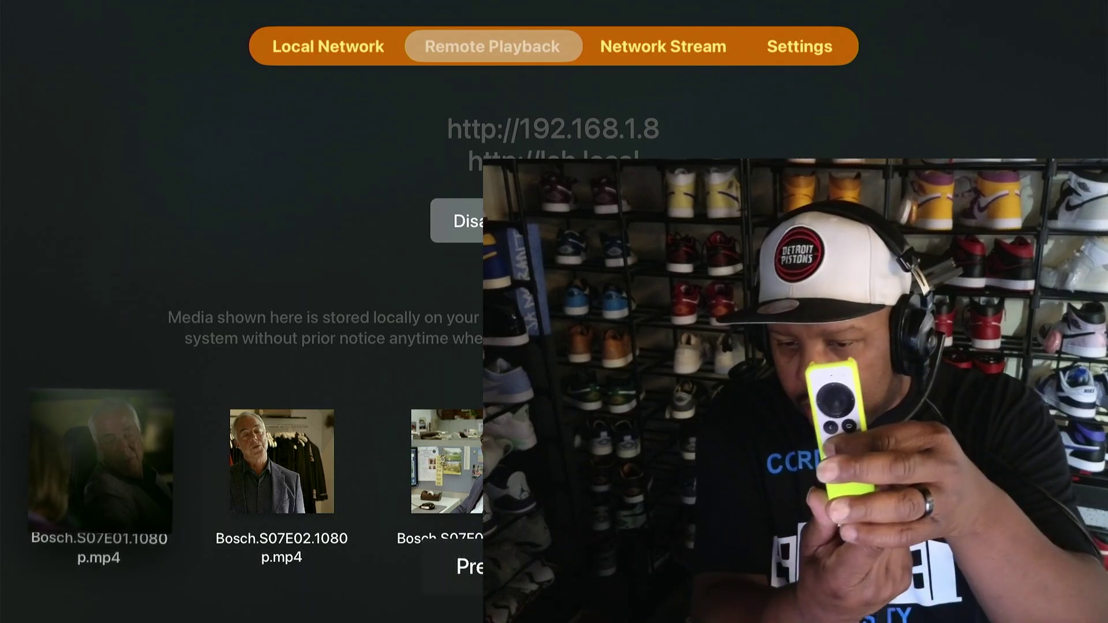
{"action": "key", "text": "Return"}
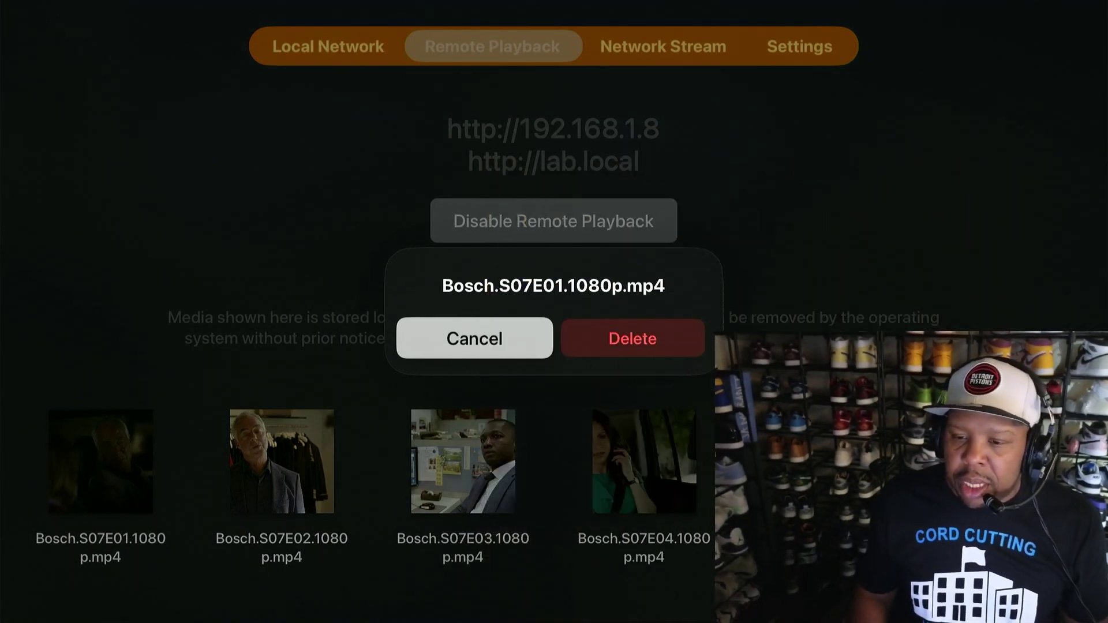
{"action": "key", "text": "Right"}
{"action": "key", "text": "Return"}
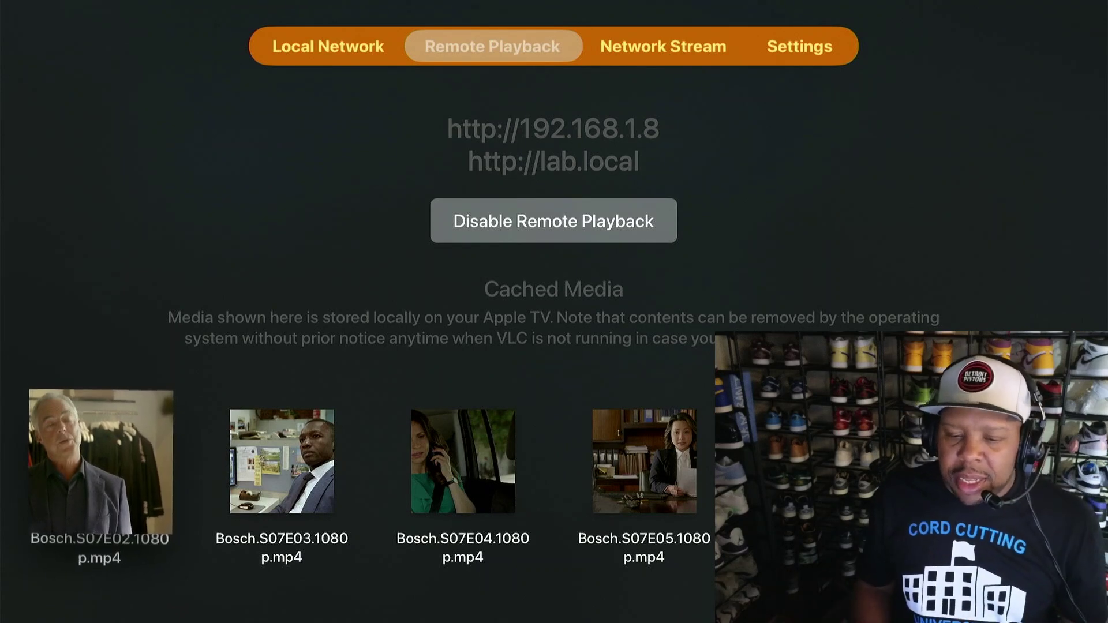
Step: Delete Bosch.S07E02.1080p.mp4, then exit VLC to the Media Players folder
{"action": "key", "text": "space"}
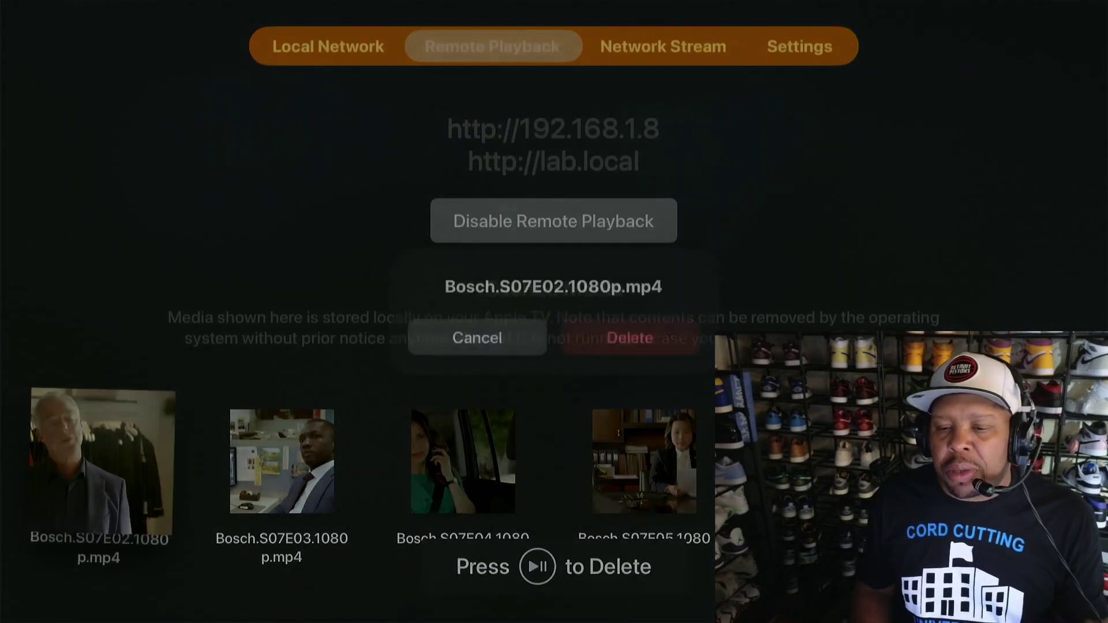
{"action": "key", "text": "Right"}
{"action": "key", "text": "Return"}
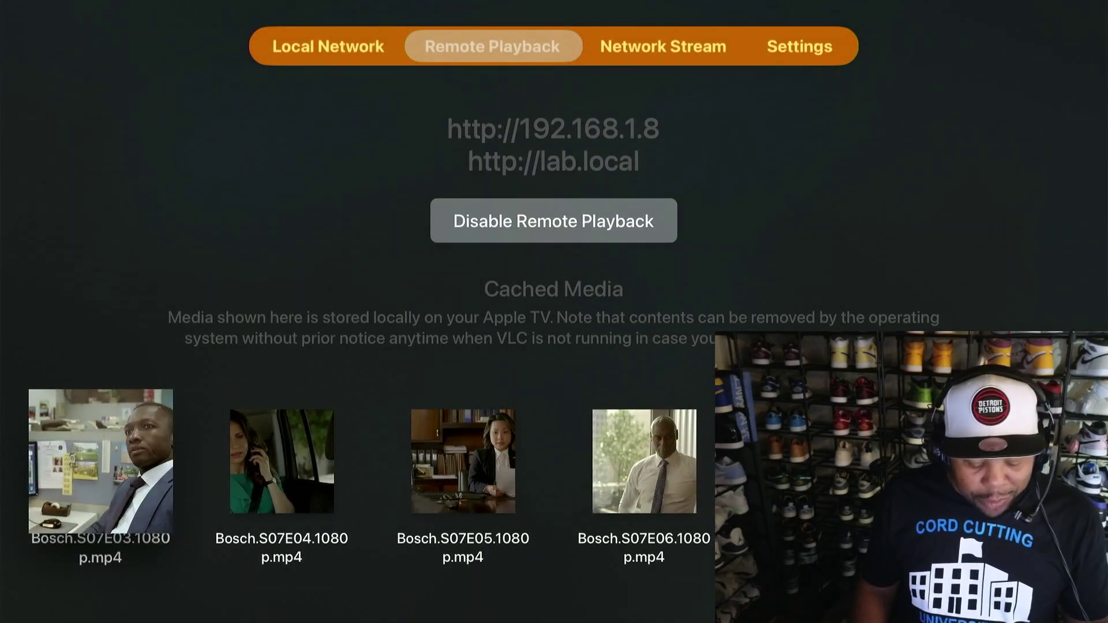
{"action": "key", "text": "Escape"}
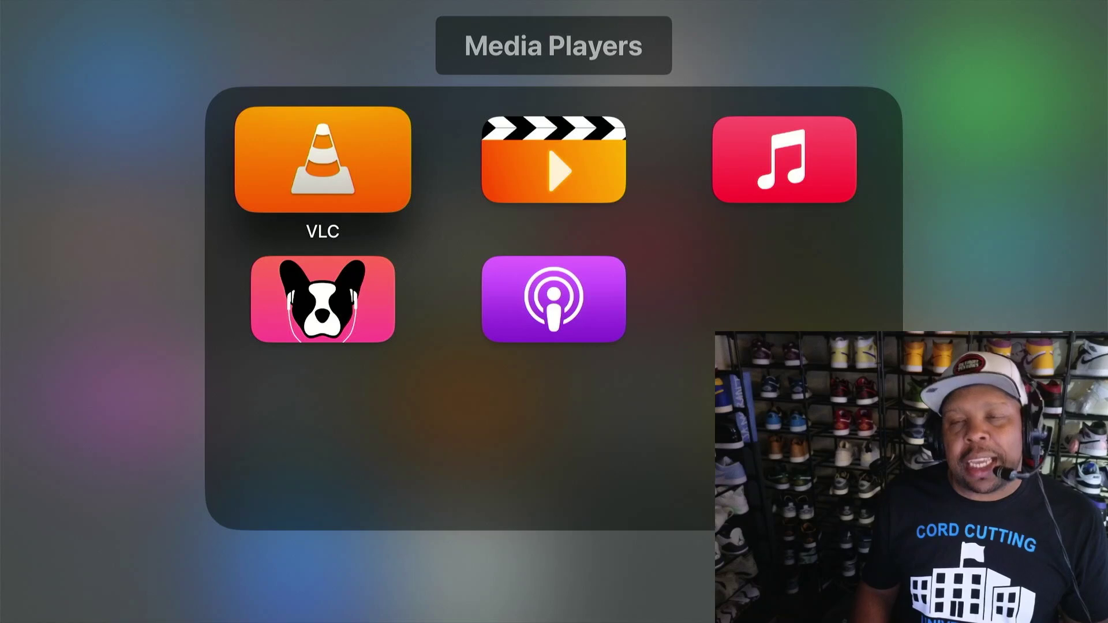